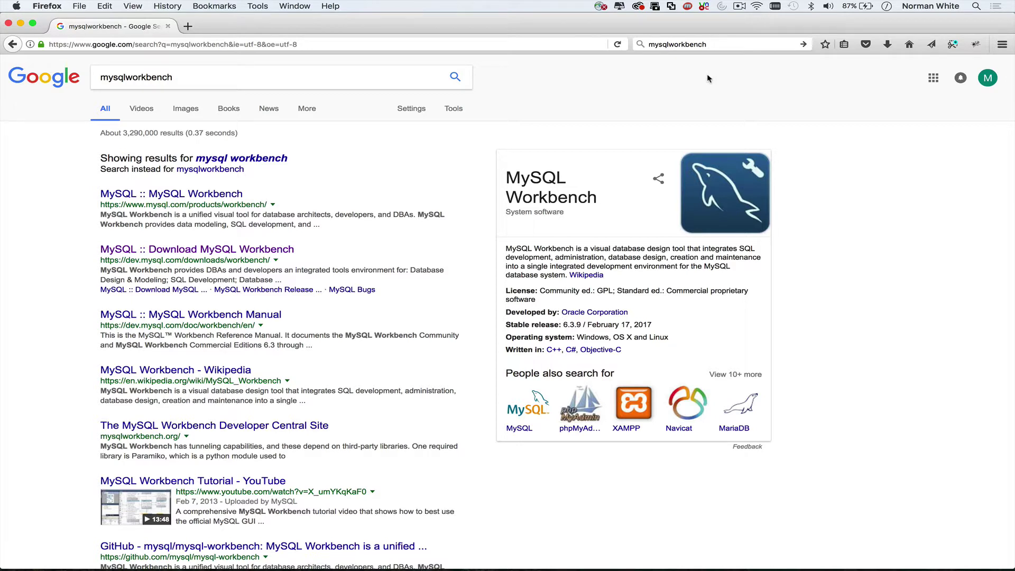
Step: Open the Download MySQL Workbench page from the search results and request the Mac OS X (x86, 64-bit) DMG archive, version 6.3.9
{"action": "left_click", "coordinate": [236, 256]}
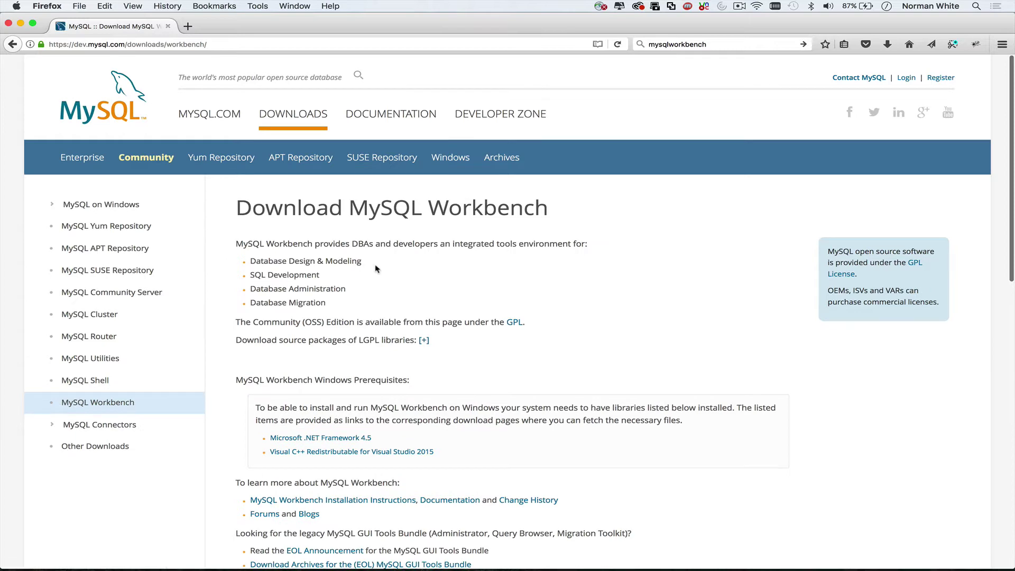
{"action": "scroll", "coordinate": [499, 297], "scroll_direction": "down", "scroll_amount": 6}
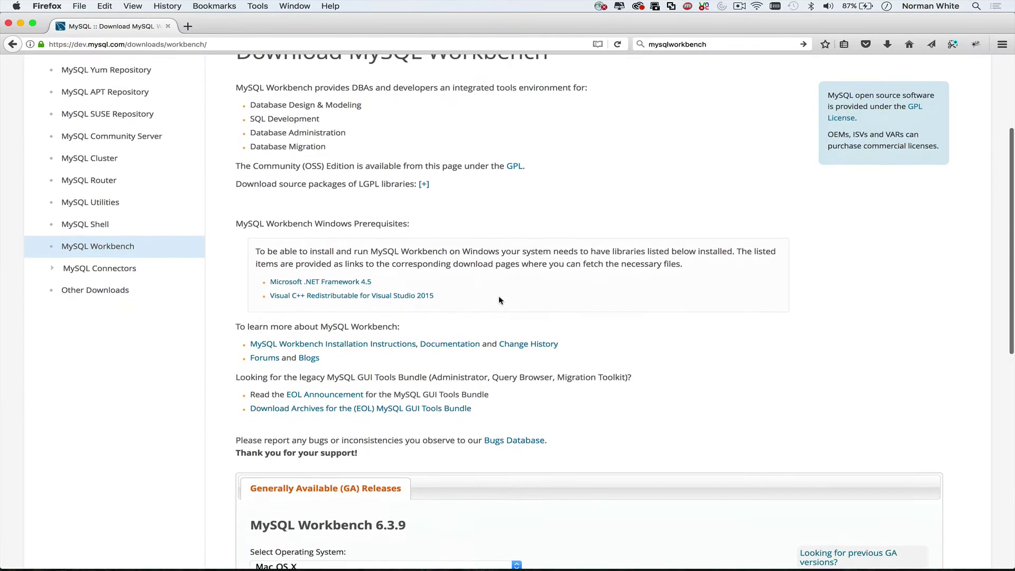
{"action": "scroll", "coordinate": [499, 300], "scroll_direction": "down", "scroll_amount": 4}
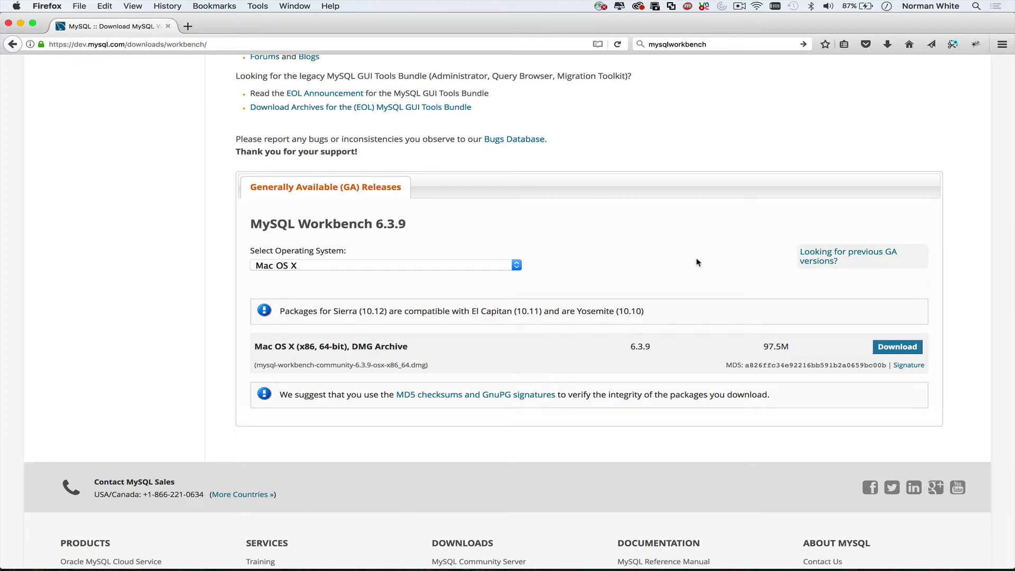
{"action": "left_click", "coordinate": [895, 347]}
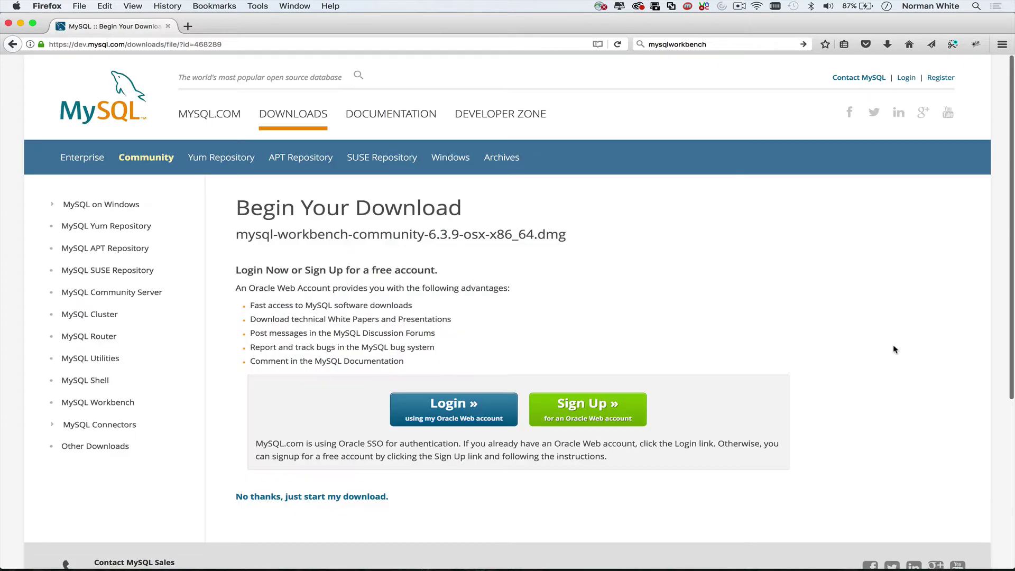
Step: Sign in to the Oracle Web account and download mysql-workbench-community-6.3.9-osx-x86_64.dmg, choosing to open it with DiskImageMounter
{"action": "left_click", "coordinate": [467, 413]}
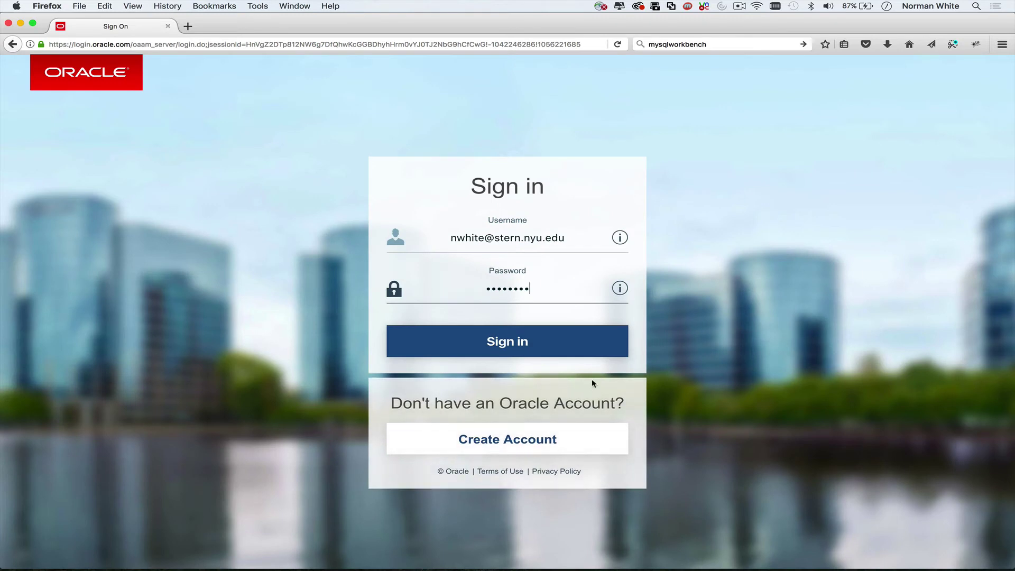
{"action": "left_click", "coordinate": [507, 342]}
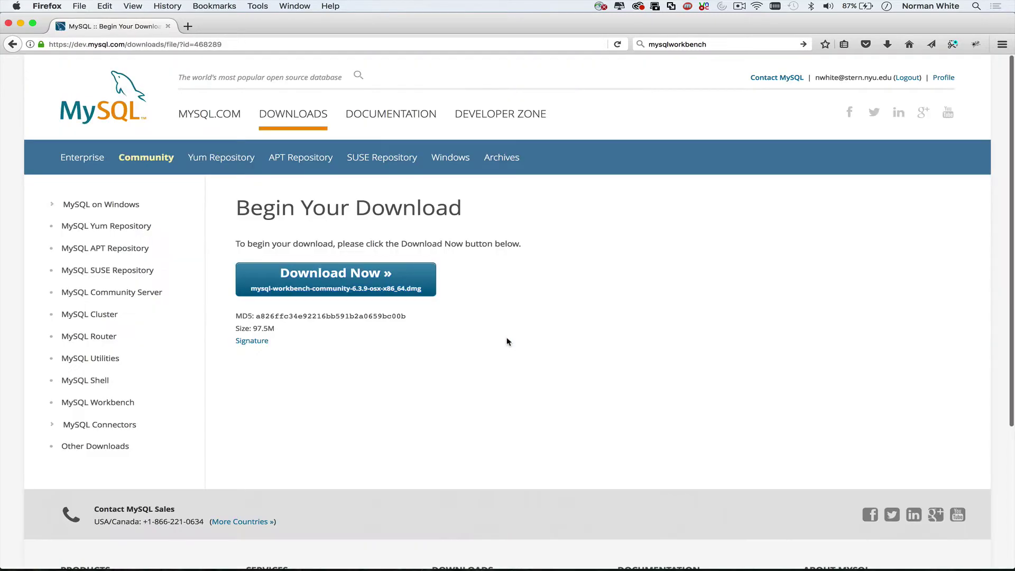
{"action": "left_click", "coordinate": [364, 282]}
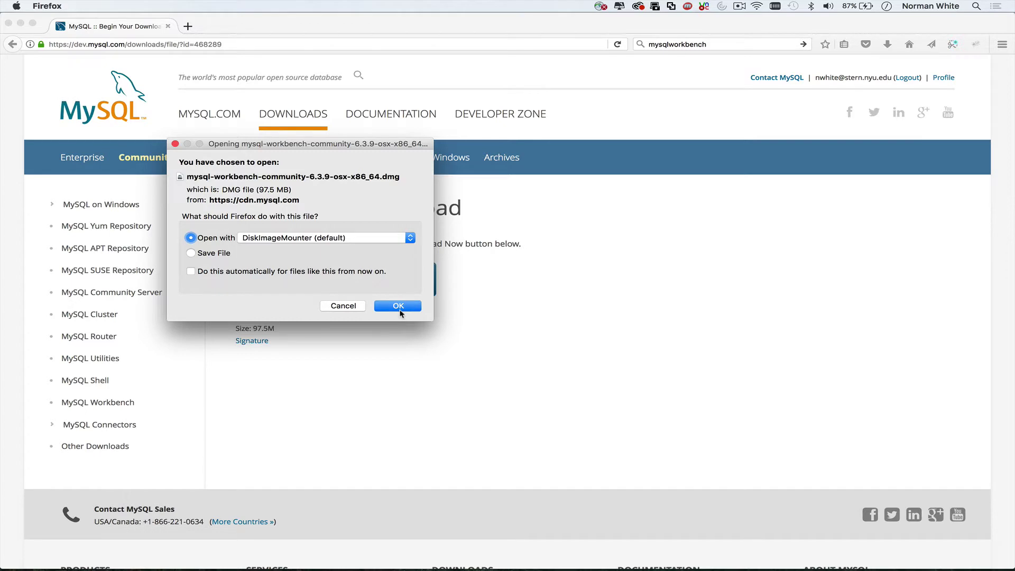
{"action": "left_click", "coordinate": [398, 307]}
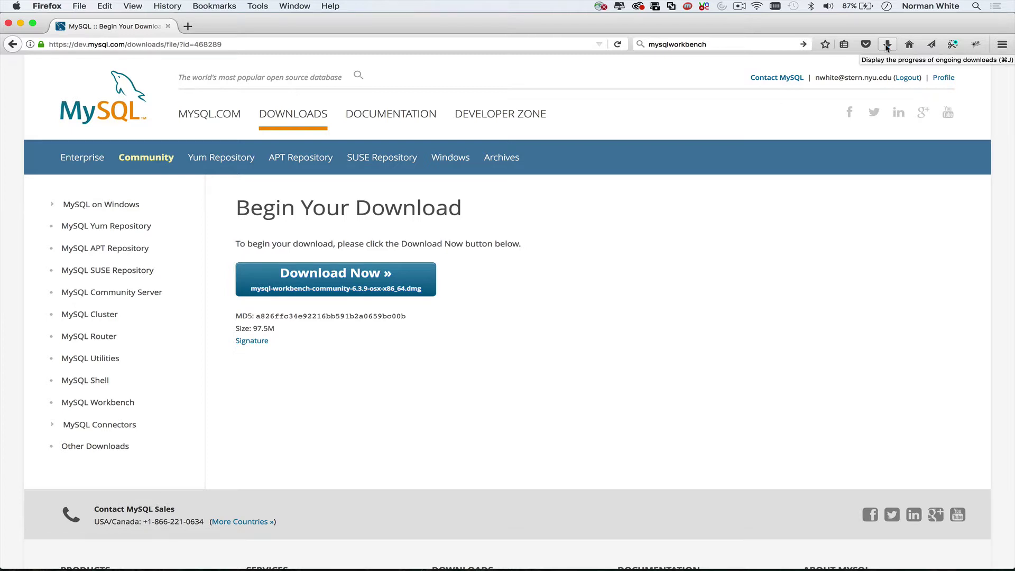
Step: Check the download's progress and open the downloaded mysql-workbench-community-6.3.9-osx-x86_64.dmg file
{"action": "left_click", "coordinate": [888, 46]}
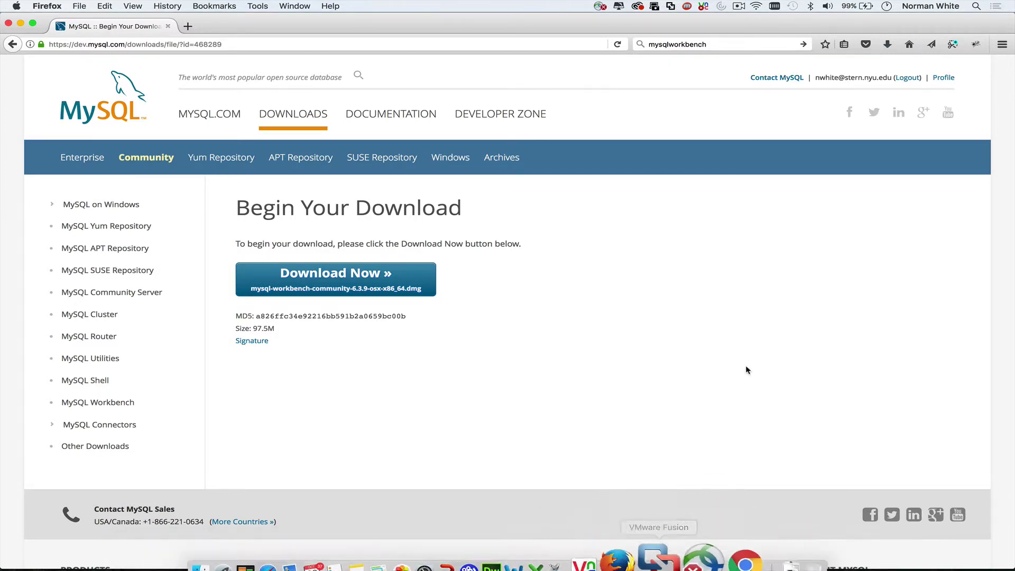
{"action": "left_click", "coordinate": [890, 46]}
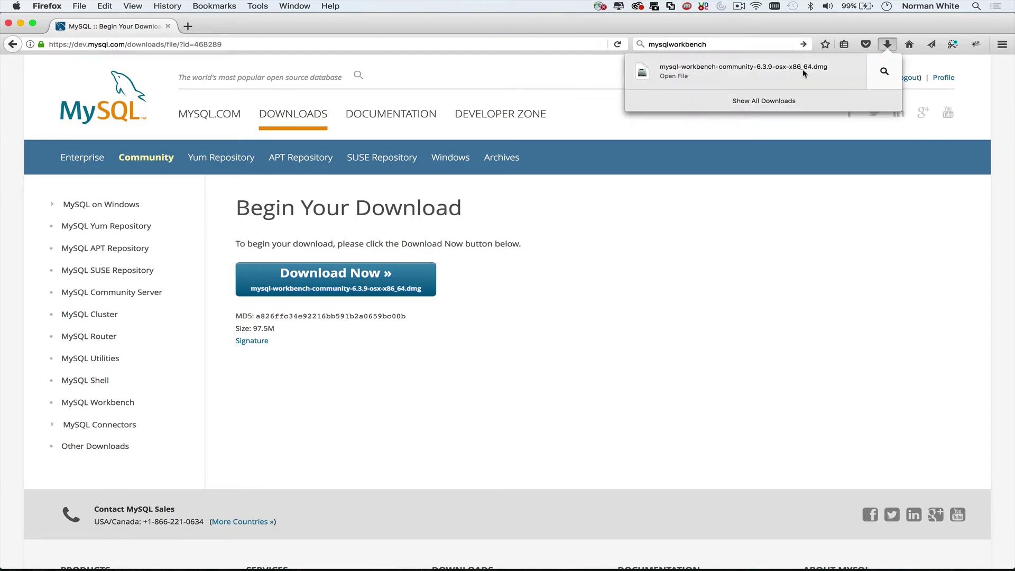
{"action": "left_click", "coordinate": [801, 69]}
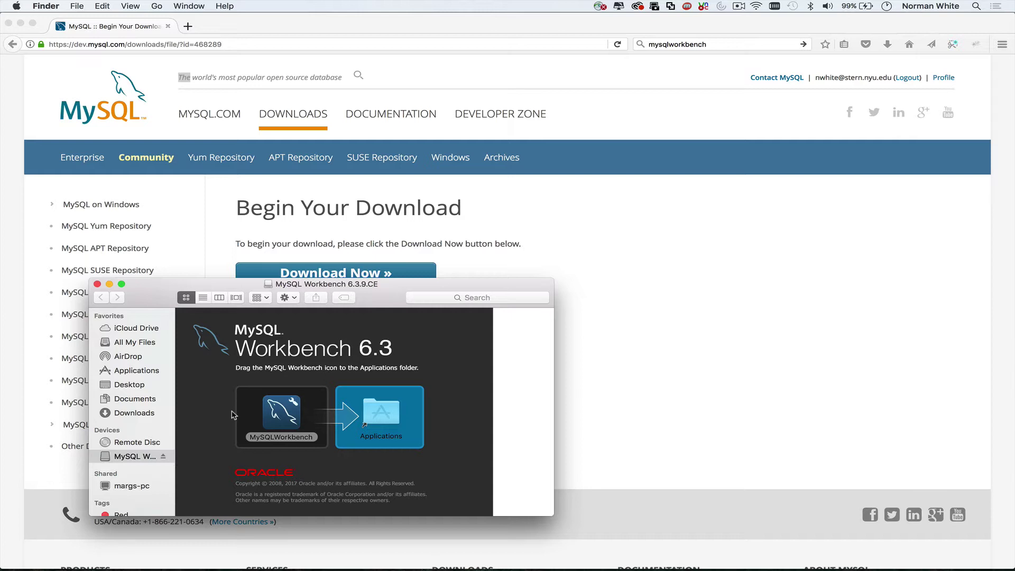
Step: Install MySQLWorkbench by copying it into the Applications folder, replacing the older version, and close the installer window
{"action": "left_click", "coordinate": [267, 418]}
{"action": "left_click_drag", "start_coordinate": [267, 418], "coordinate": [408, 416]}
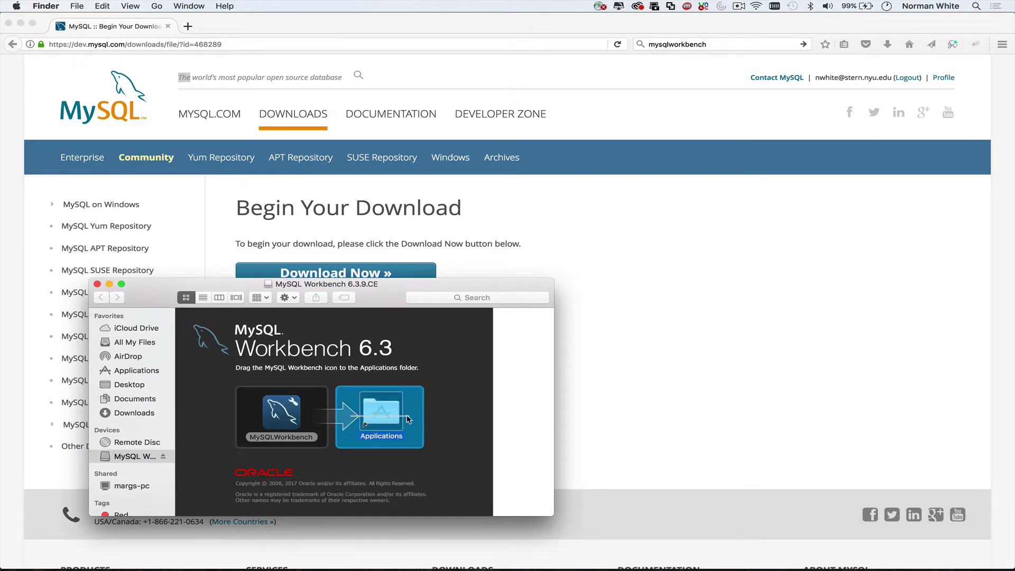
{"action": "left_click_drag", "start_coordinate": [288, 413], "coordinate": [381, 416]}
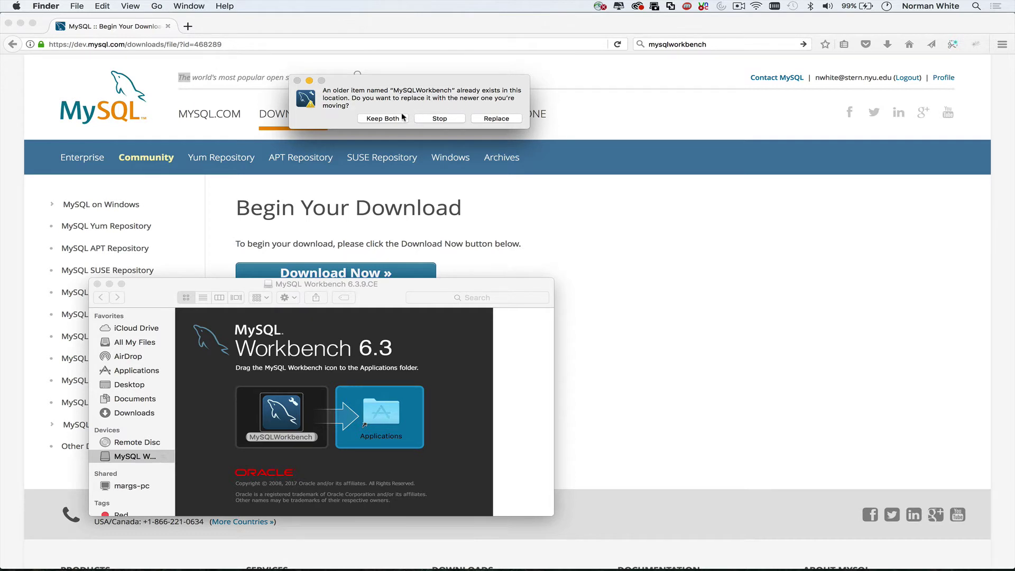
{"action": "left_click", "coordinate": [490, 118]}
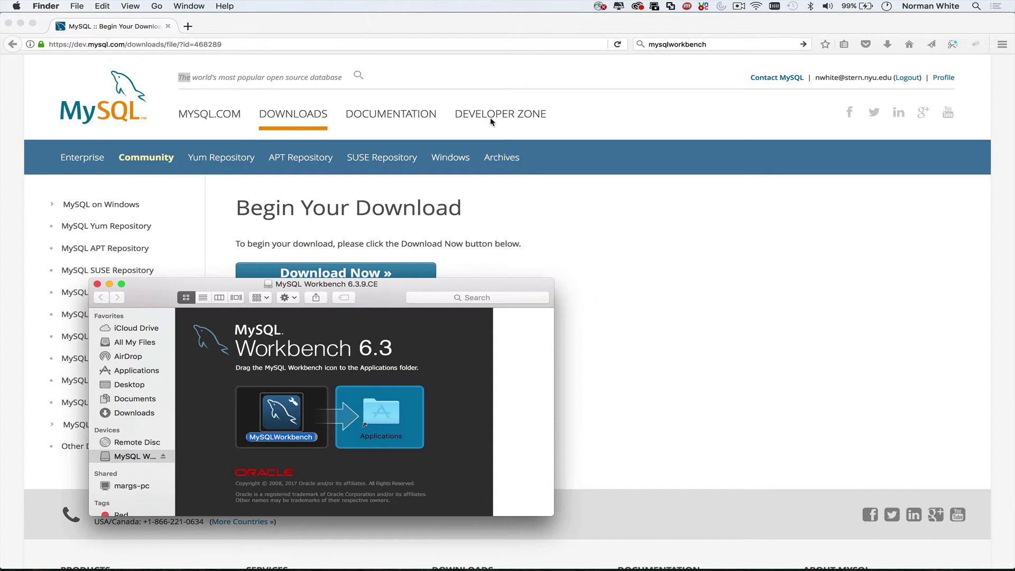
{"action": "left_click", "coordinate": [97, 284]}
Step: Search Spotlight for "mysql", launch the 6.3.9 MySQLWorkbench application, and ignore the old authentication protocol warning
{"action": "mouse_move", "coordinate": [244, 569]}
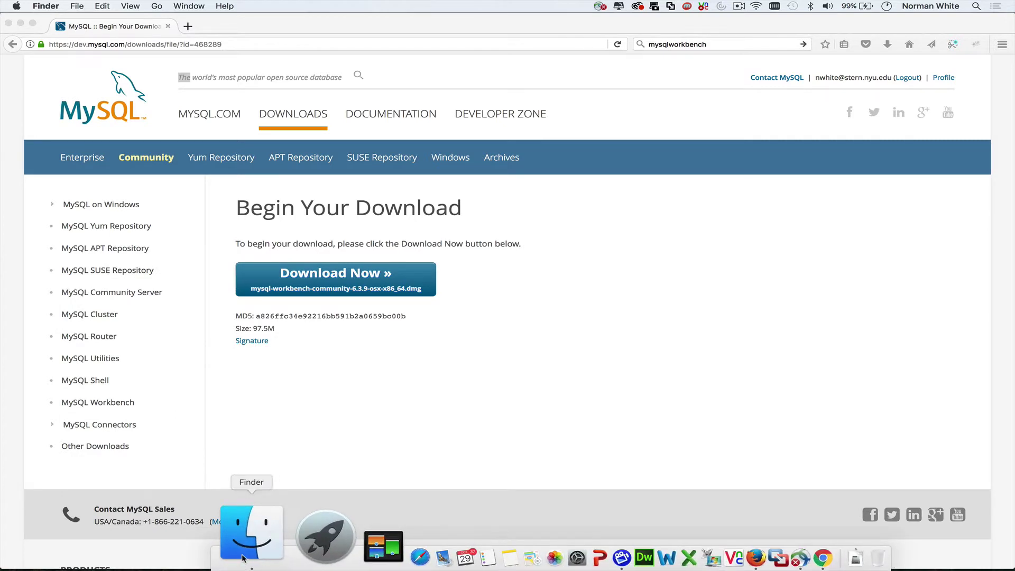
{"action": "key", "text": "super+space"}
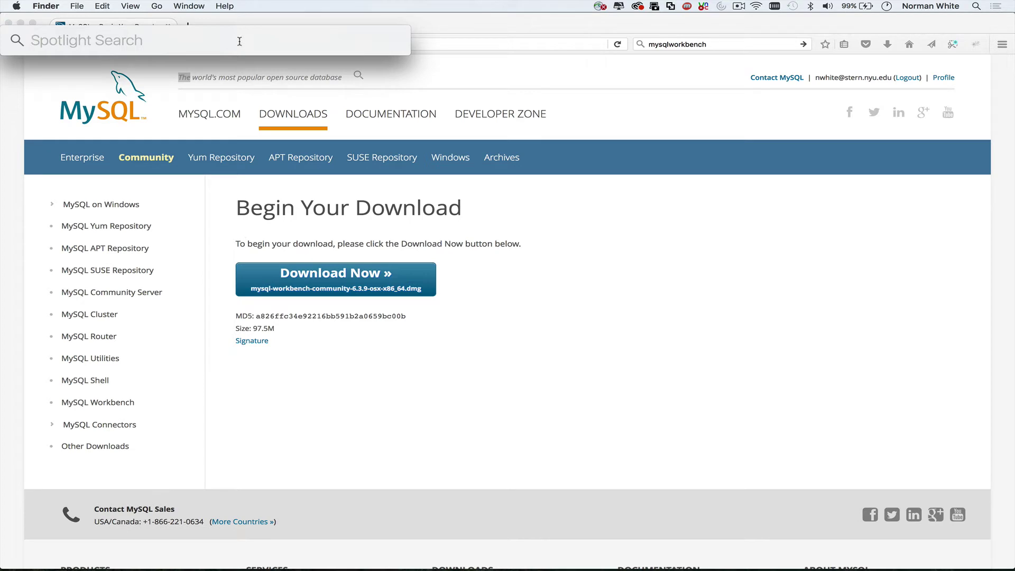
{"action": "type", "text": "mysql"}
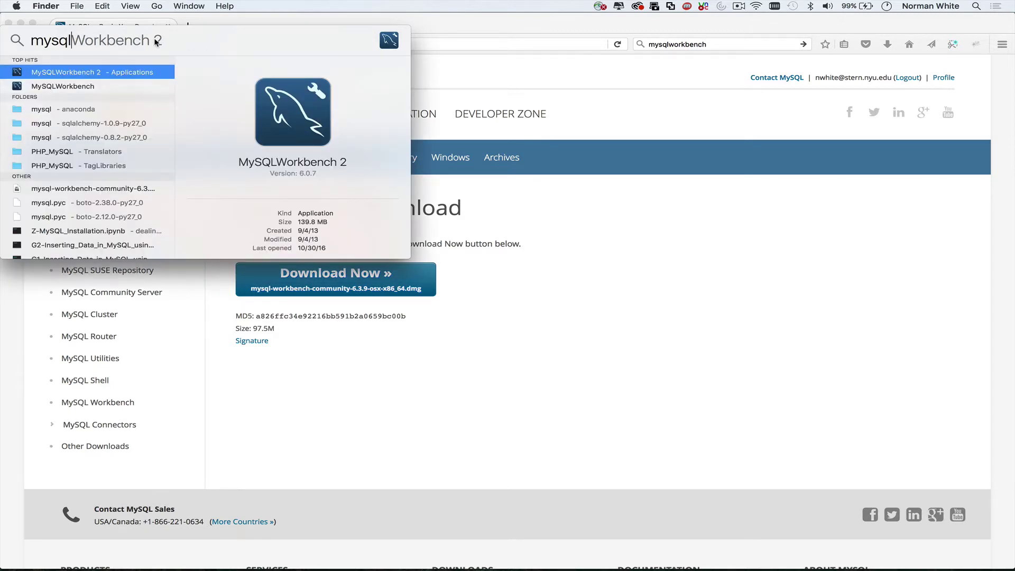
{"action": "left_click", "coordinate": [84, 87]}
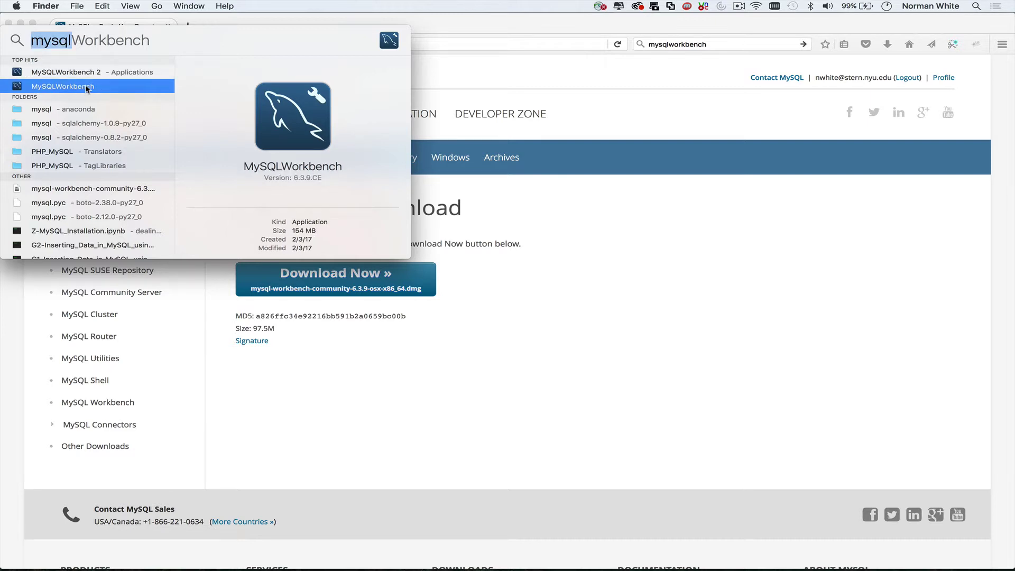
{"action": "double_click", "coordinate": [86, 87]}
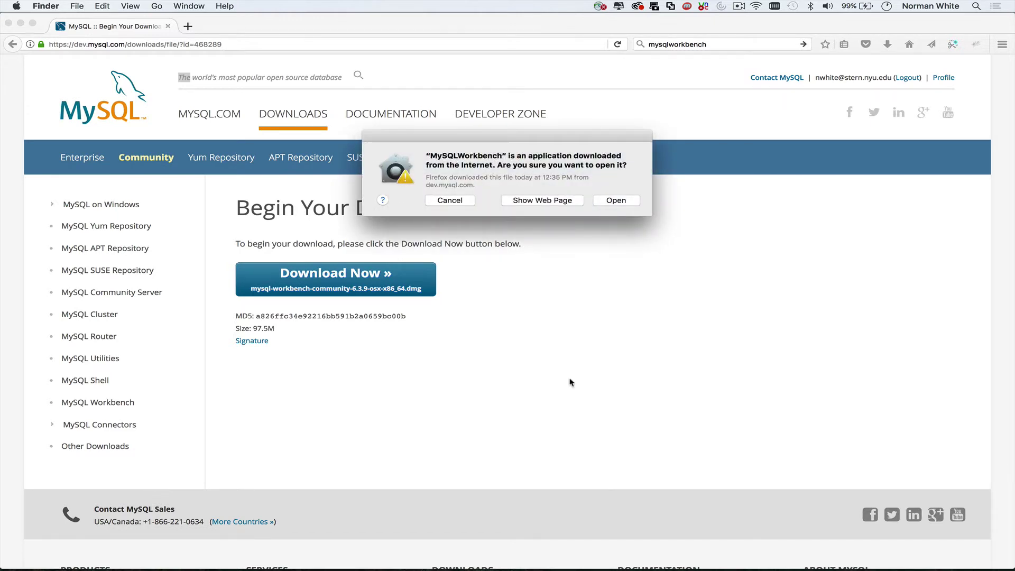
{"action": "left_click", "coordinate": [616, 203]}
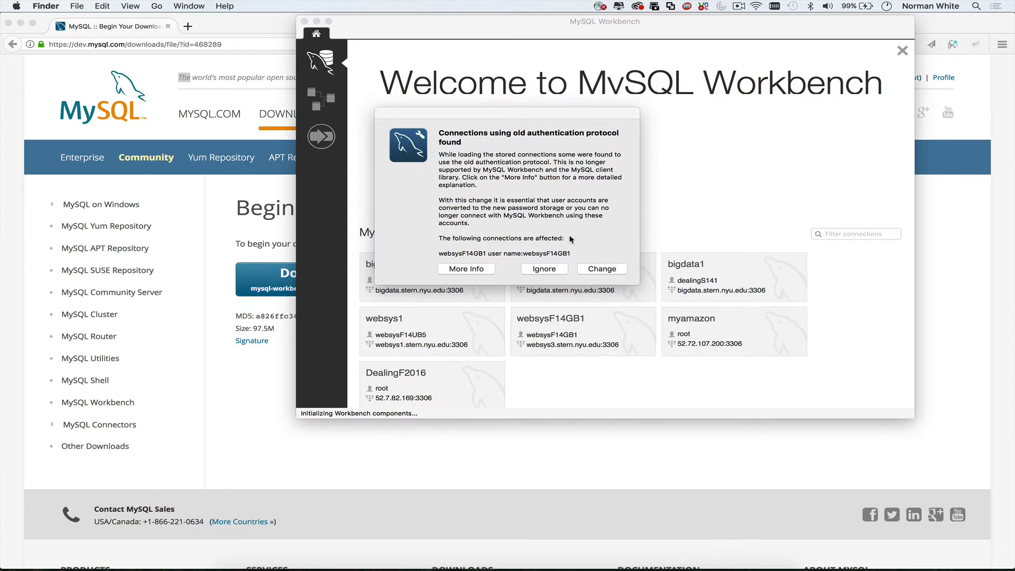
{"action": "left_click", "coordinate": [545, 269]}
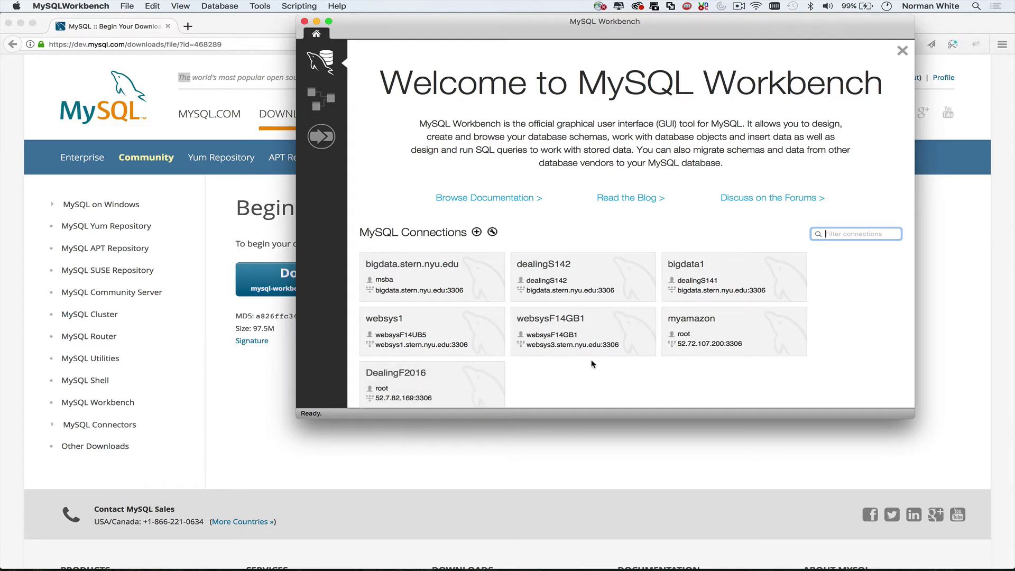
Step: Start a new MySQL connection and name it DWDFall2017
{"action": "left_click", "coordinate": [477, 233]}
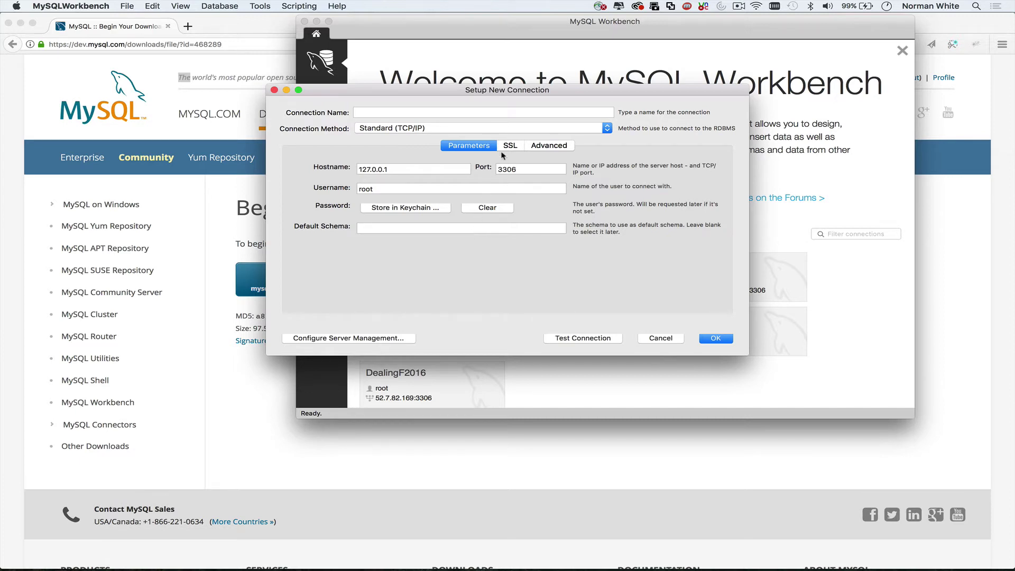
{"action": "left_click", "coordinate": [470, 114]}
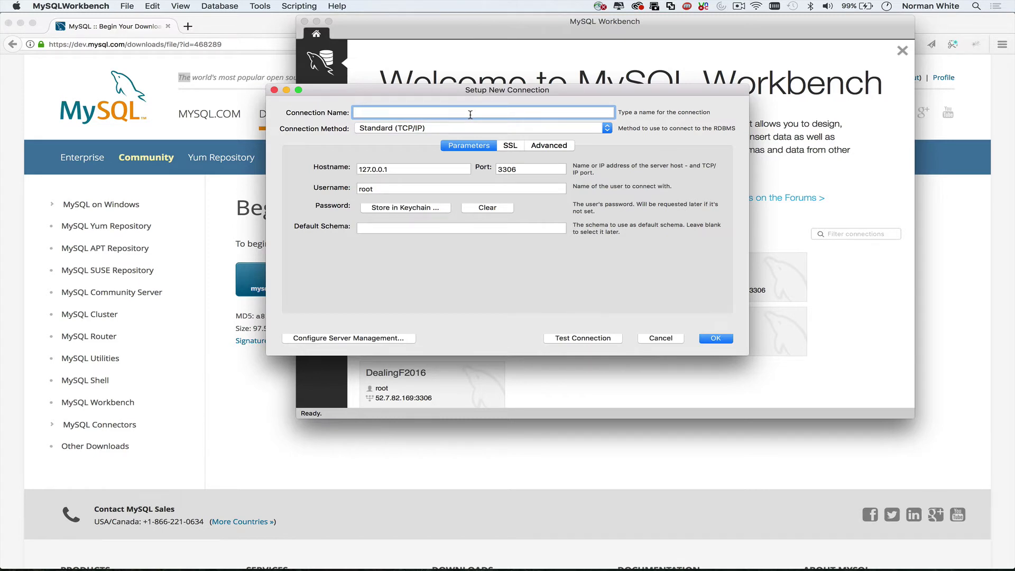
{"action": "type", "text": "DWDFall2017"}
Step: Set the new connection's hostname to 34.234.112.52
{"action": "left_click", "coordinate": [397, 169]}
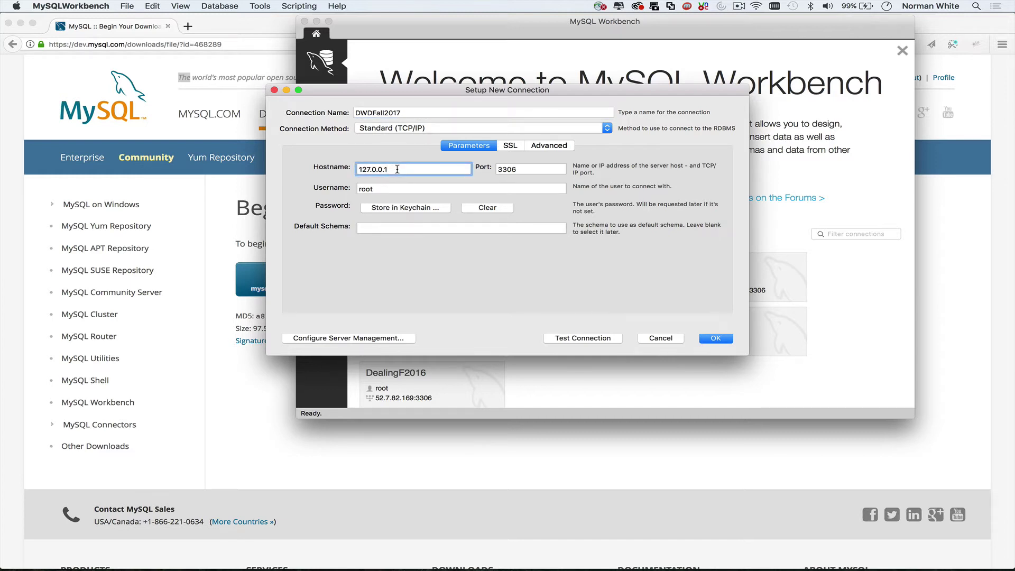
{"action": "key", "text": "BackSpace"}
{"action": "key", "text": "BackSpace"}
{"action": "key", "text": "BackSpace"}
{"action": "key", "text": "BackSpace"}
{"action": "key", "text": "BackSpace"}
{"action": "key", "text": "BackSpace"}
{"action": "key", "text": "BackSpace"}
{"action": "key", "text": "BackSpace"}
{"action": "key", "text": "BackSpace"}
{"action": "type", "text": "3"}
{"action": "type", "text": "4"}
{"action": "type", "text": ".1"}
{"action": "type", "text": "234./"}
{"action": "type", "text": "112.52"}
{"action": "key", "text": "BackSpace"}
{"action": "key", "text": "BackSpace"}
{"action": "key", "text": "BackSpace"}
{"action": "key", "text": "BackSpace"}
{"action": "key", "text": "BackSpace"}
{"action": "key", "text": "BackSpace"}
{"action": "key", "text": "BackSpace"}
{"action": "type", "text": "112.52"}
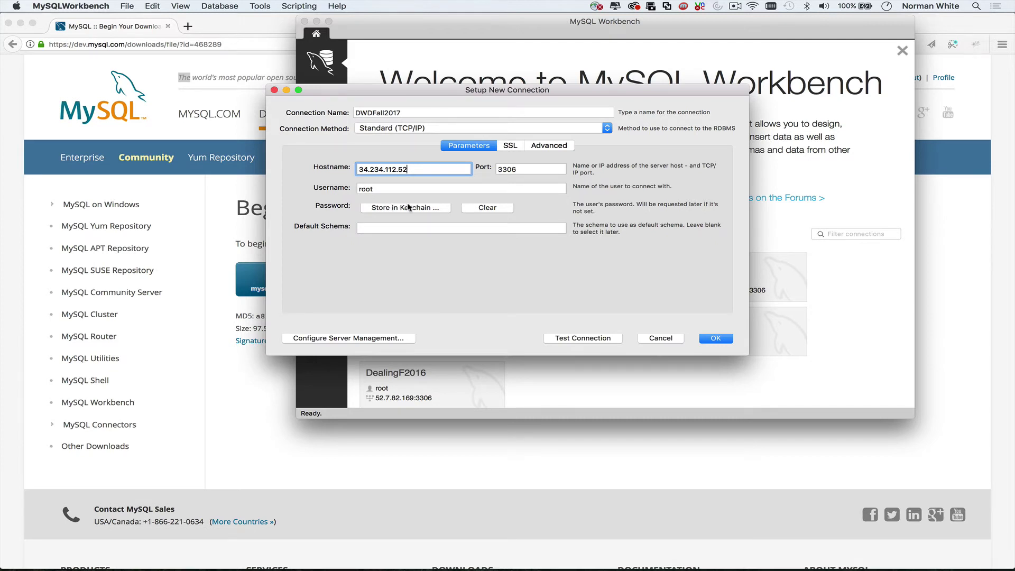
Step: Test the connection by entering the root user's database password, and save the new connection
{"action": "left_click", "coordinate": [581, 339]}
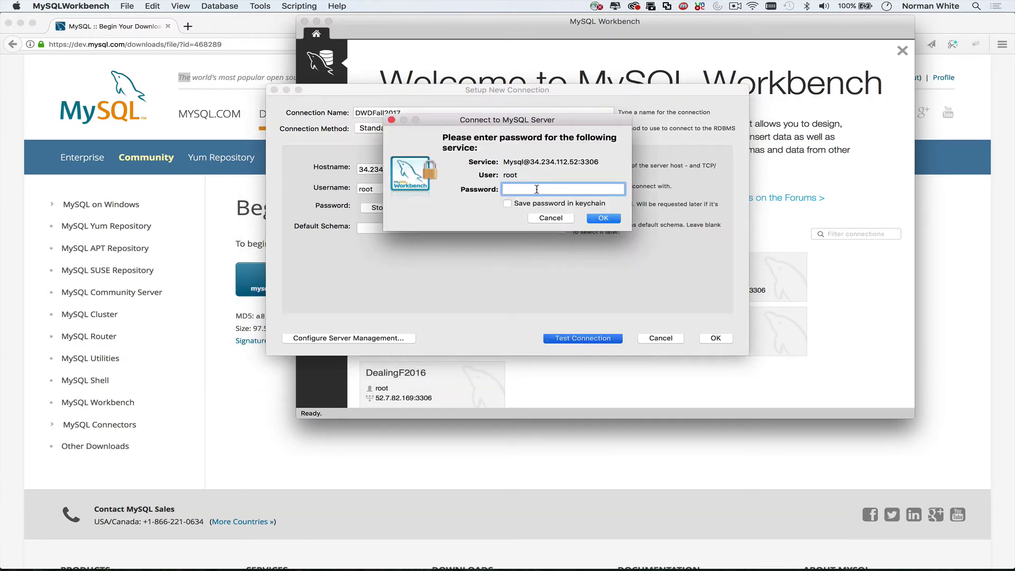
{"action": "type", "text": "•••••••••••••"}
{"action": "left_click", "coordinate": [601, 218]}
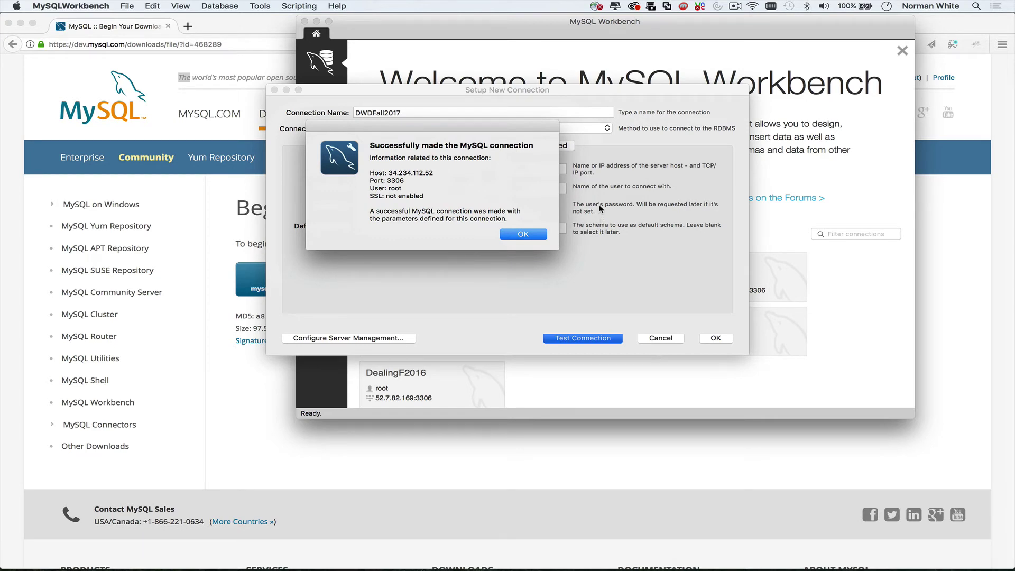
{"action": "left_click", "coordinate": [522, 237]}
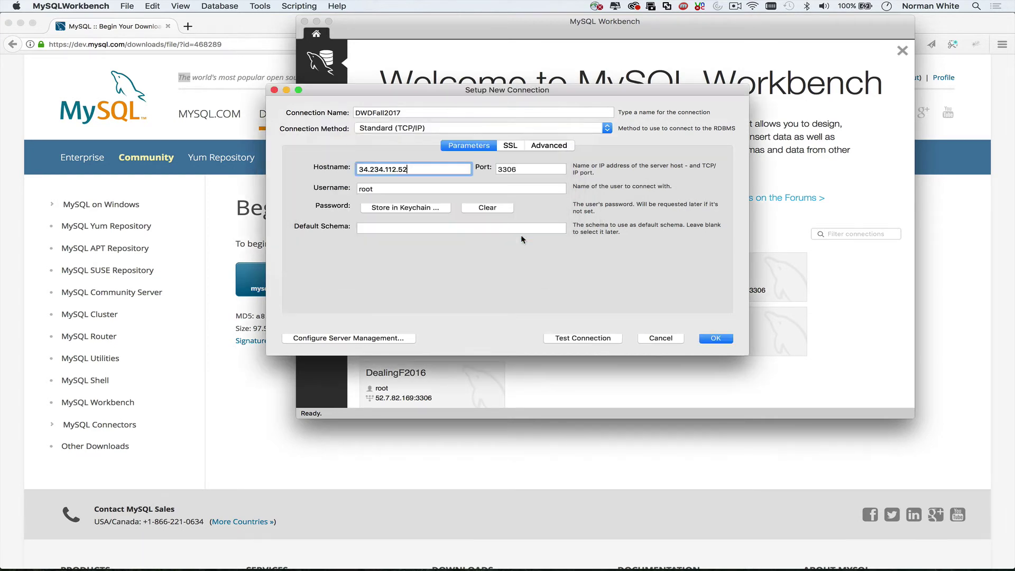
{"action": "left_click", "coordinate": [715, 340]}
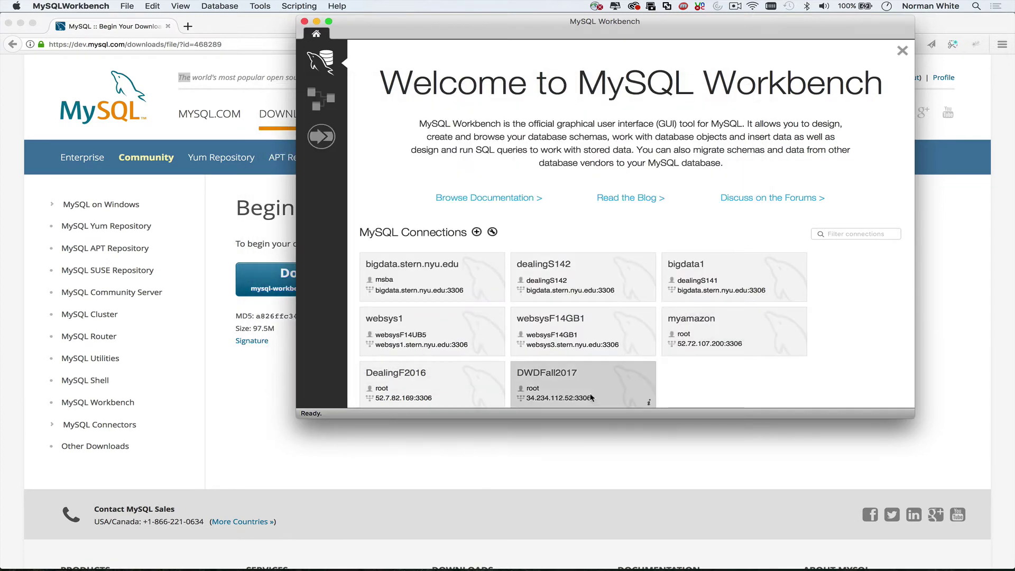
Step: Open the DWDFall2017 connection and make its SQL editor window full screen
{"action": "left_click", "coordinate": [566, 379]}
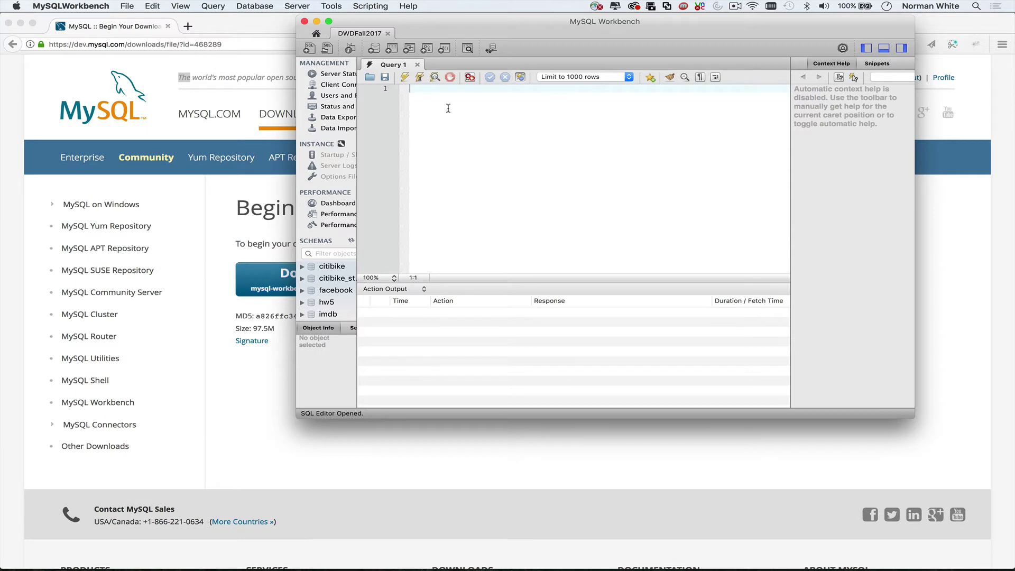
{"action": "left_click", "coordinate": [329, 21]}
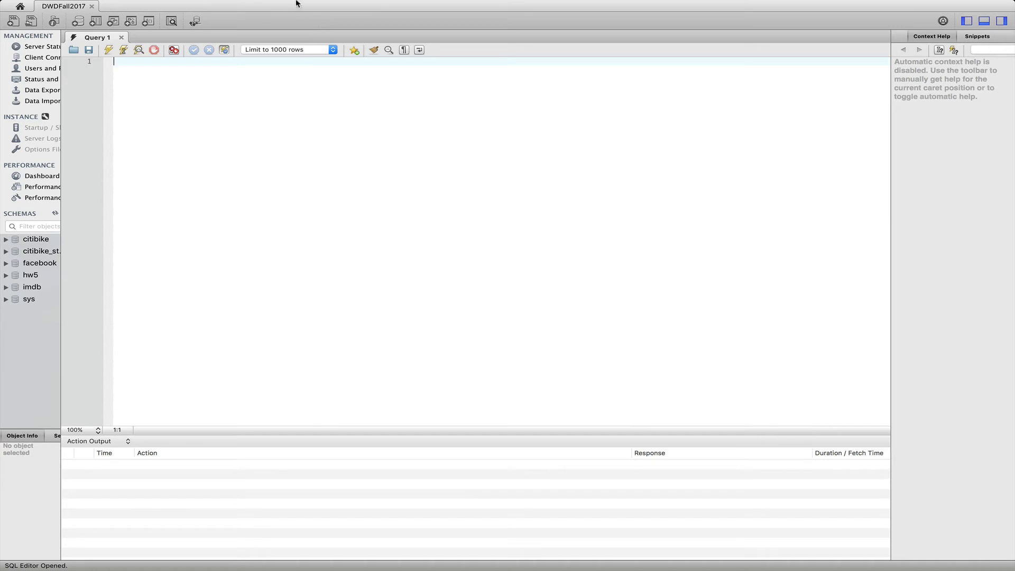
Step: Try to connect to the database through the stored DealingF2016 connection, allowing access to its keychain item
{"action": "mouse_move", "coordinate": [266, 4]}
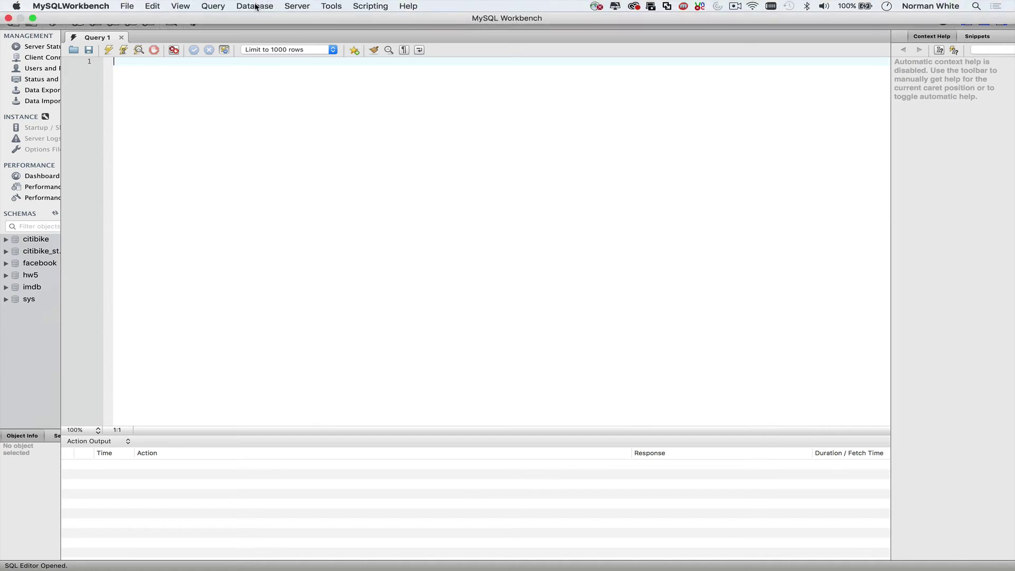
{"action": "left_click", "coordinate": [255, 7]}
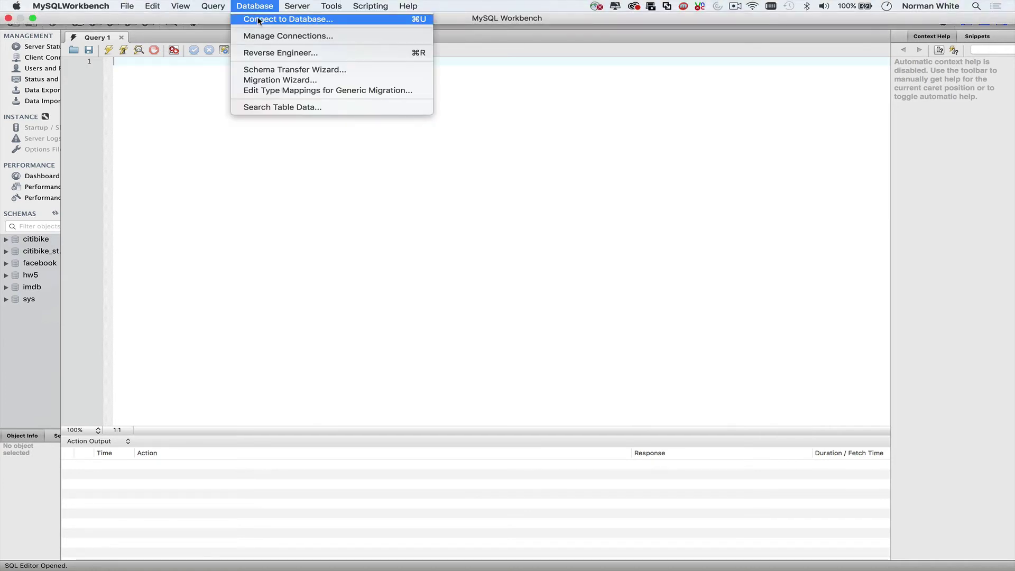
{"action": "left_click", "coordinate": [259, 20]}
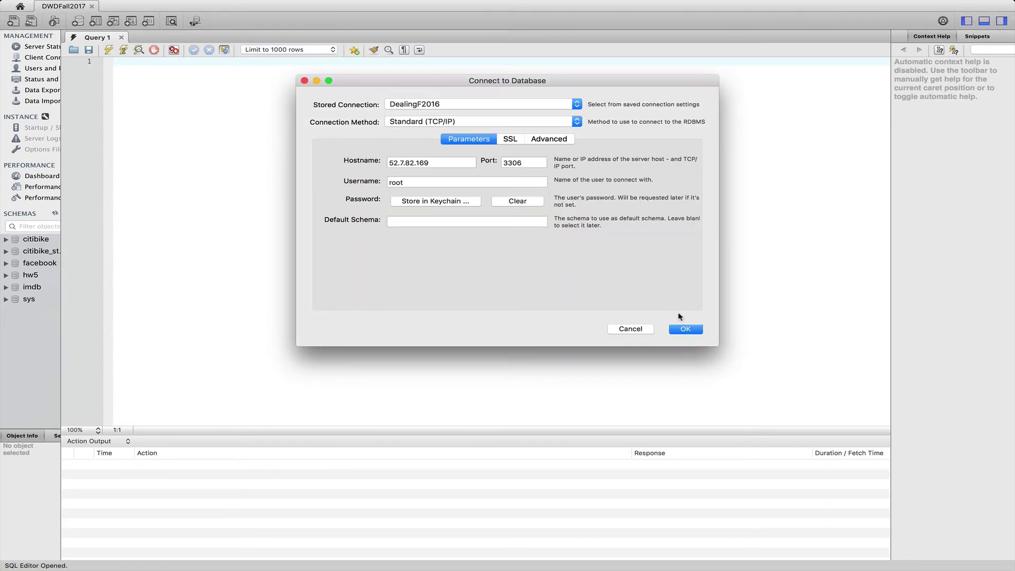
{"action": "left_click", "coordinate": [685, 329]}
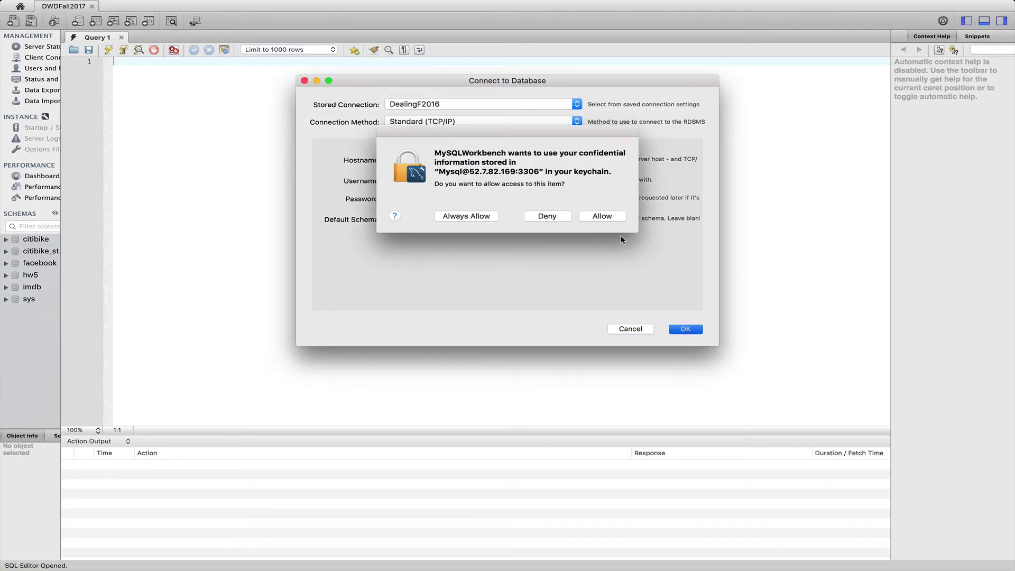
{"action": "left_click", "coordinate": [598, 217]}
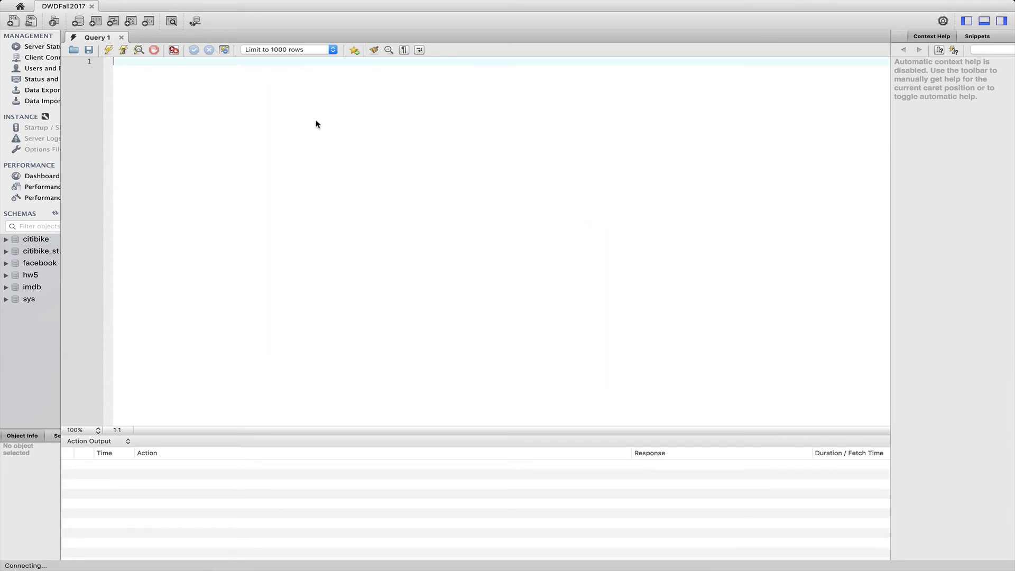
{"action": "mouse_move", "coordinate": [158, 5]}
Step: Make citibike the active schema and expand its tables down to the contents of the Docks table
{"action": "double_click", "coordinate": [35, 239]}
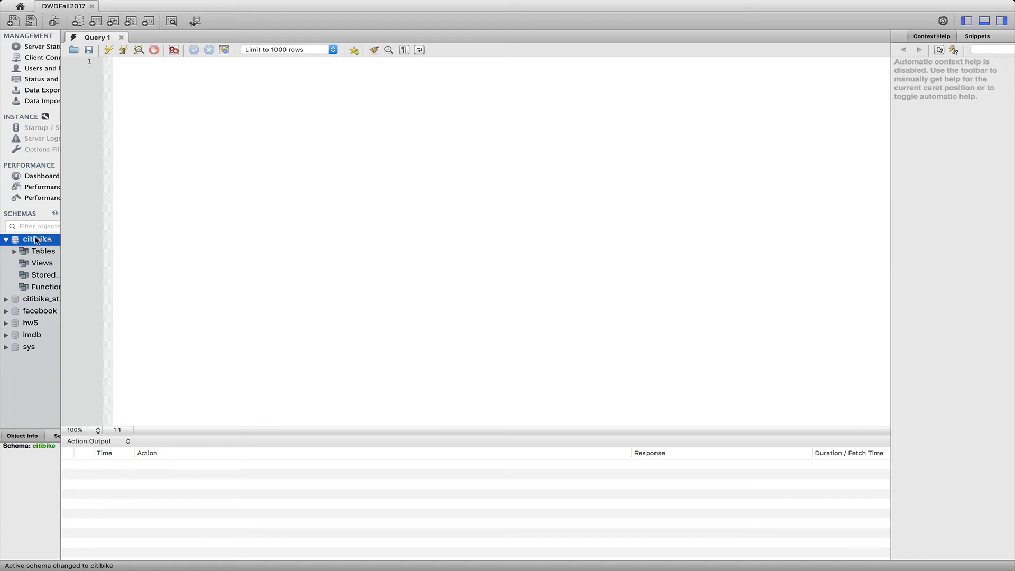
{"action": "double_click", "coordinate": [43, 252]}
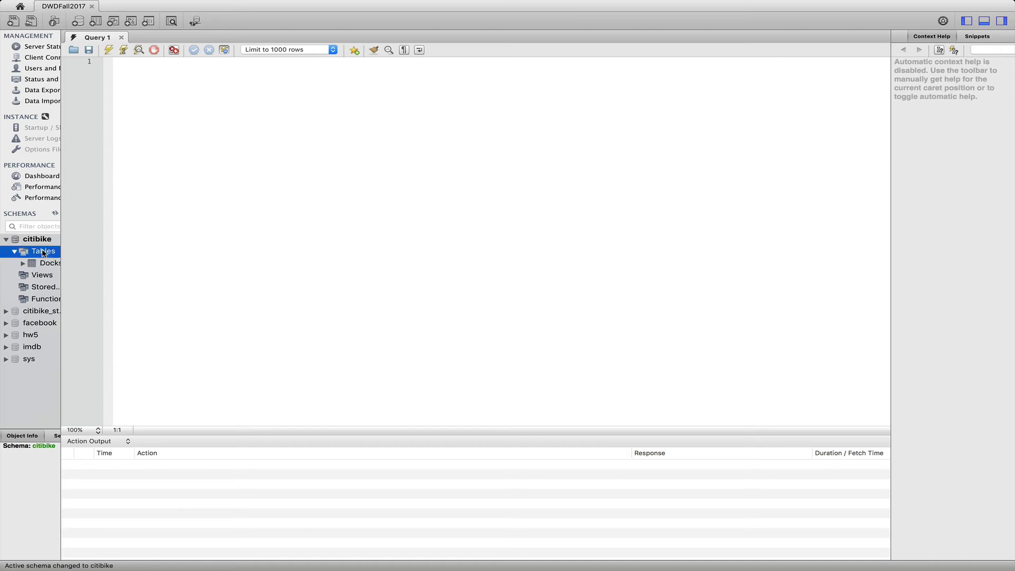
{"action": "left_click", "coordinate": [23, 263]}
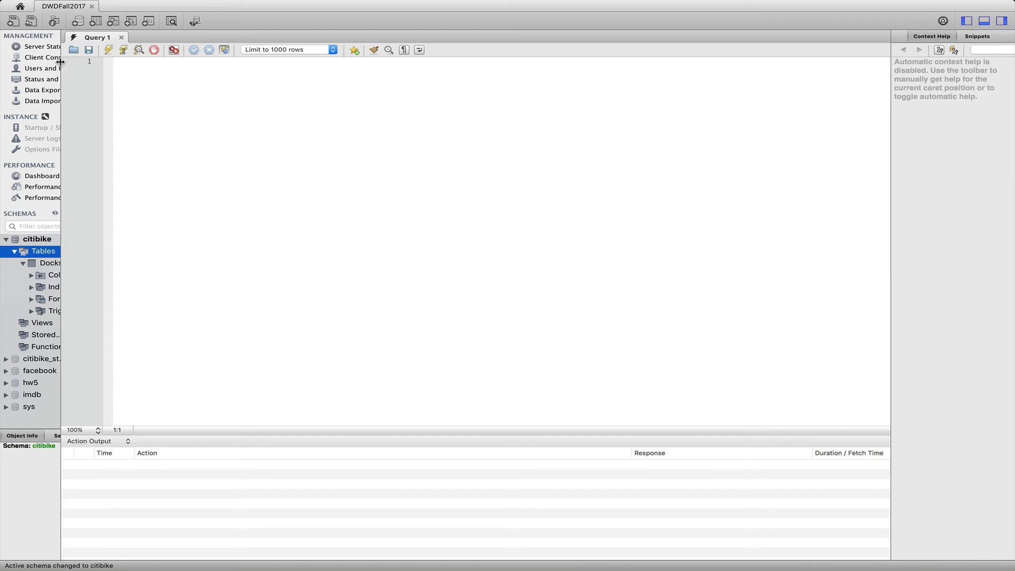
Step: Widen the schema sidebar until the full object names fit, and expand the columns of the Docks table
{"action": "left_click", "coordinate": [121, 38]}
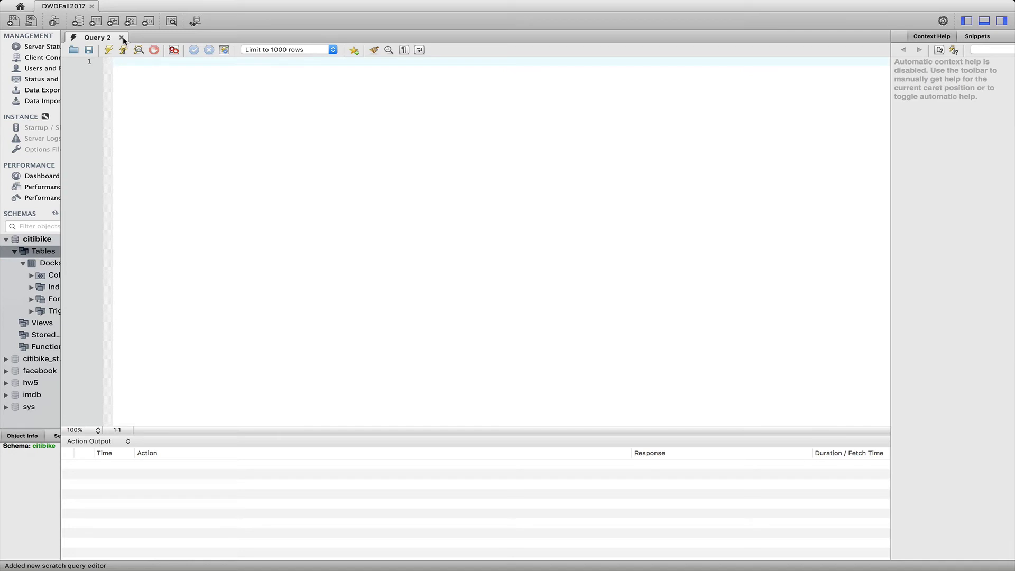
{"action": "left_click", "coordinate": [122, 38]}
{"action": "left_click_drag", "start_coordinate": [61, 48], "coordinate": [243, 65]}
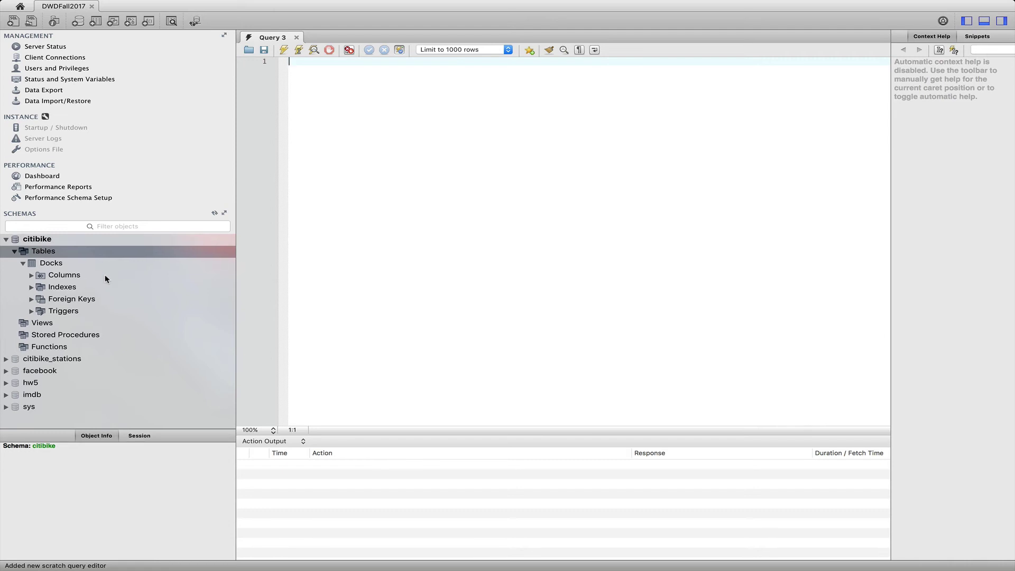
{"action": "left_click", "coordinate": [31, 275]}
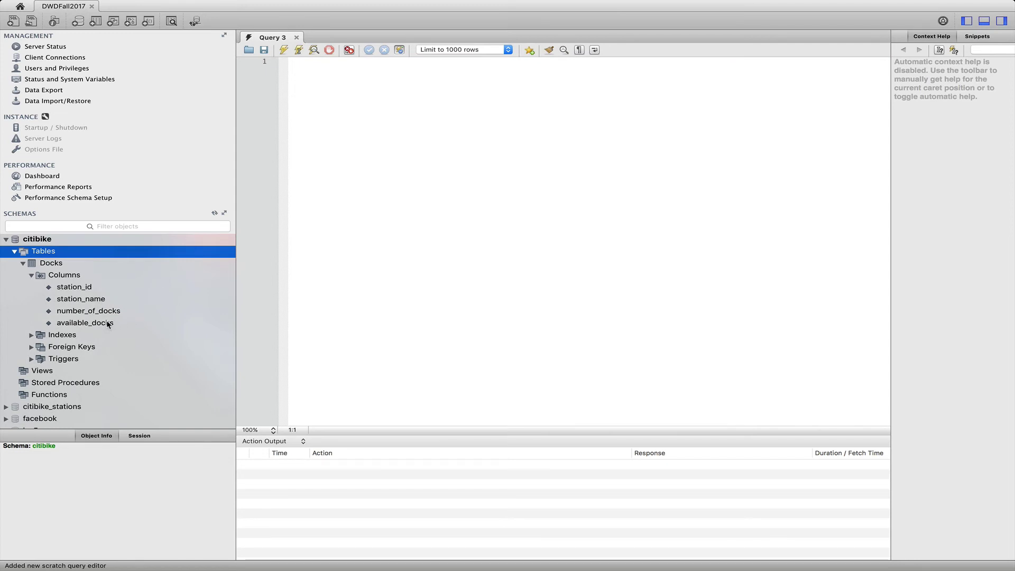
Step: Write the query "select count(*) from Docks;" in the empty SQL editor and execute it
{"action": "left_click", "coordinate": [331, 71]}
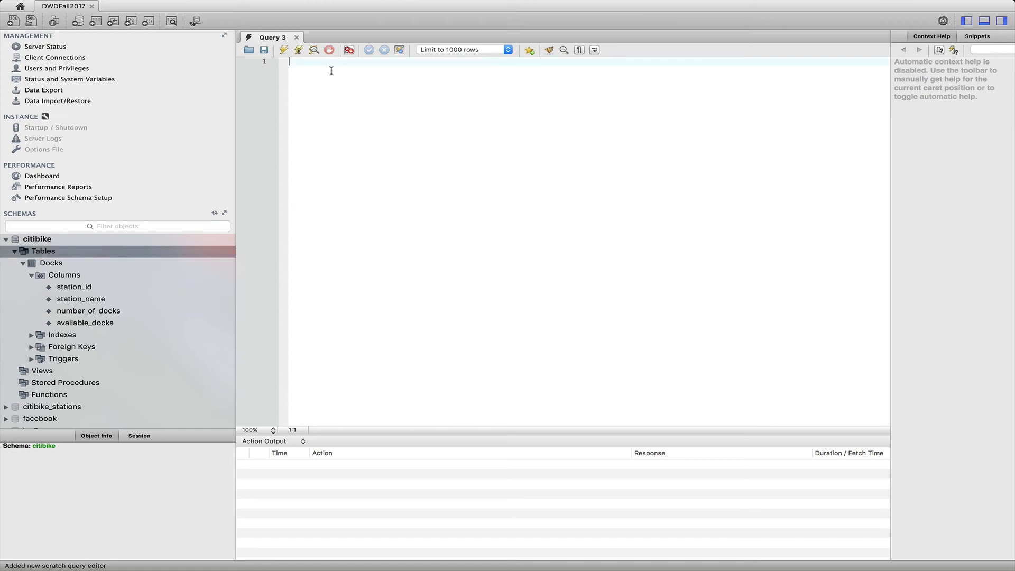
{"action": "type", "text": "select count(*) from Docks;"}
{"action": "left_click", "coordinate": [283, 46]}
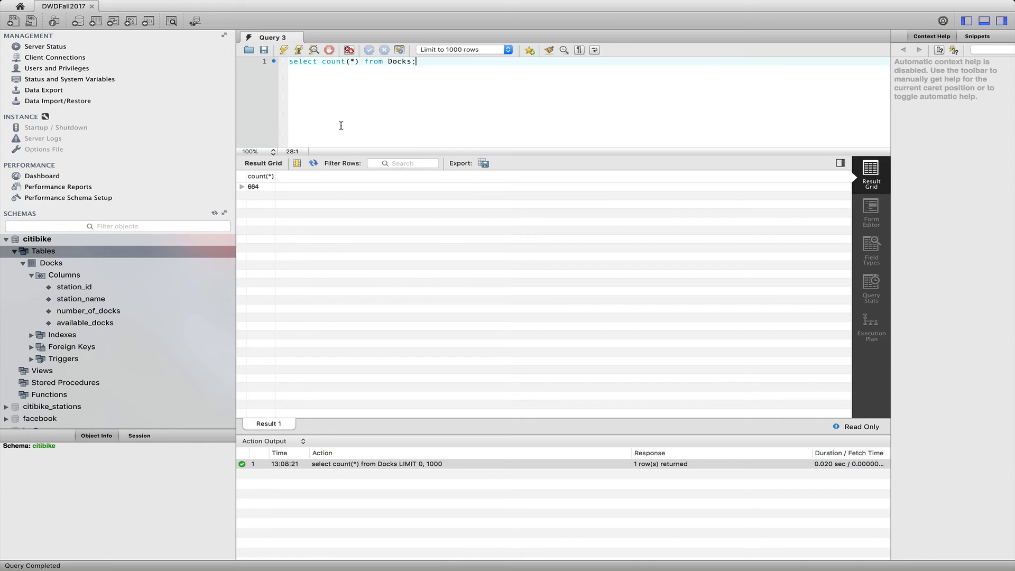
Step: Start a second query on a new line reading "select staion_name from Docks where number_of_docks"
{"action": "key", "text": "Return"}
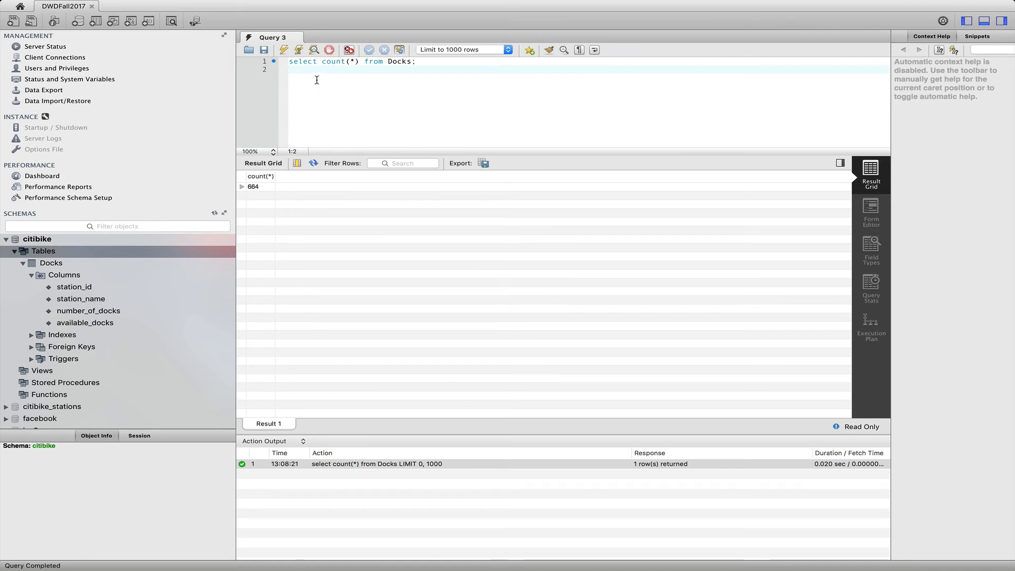
{"action": "type", "text": "select sta"}
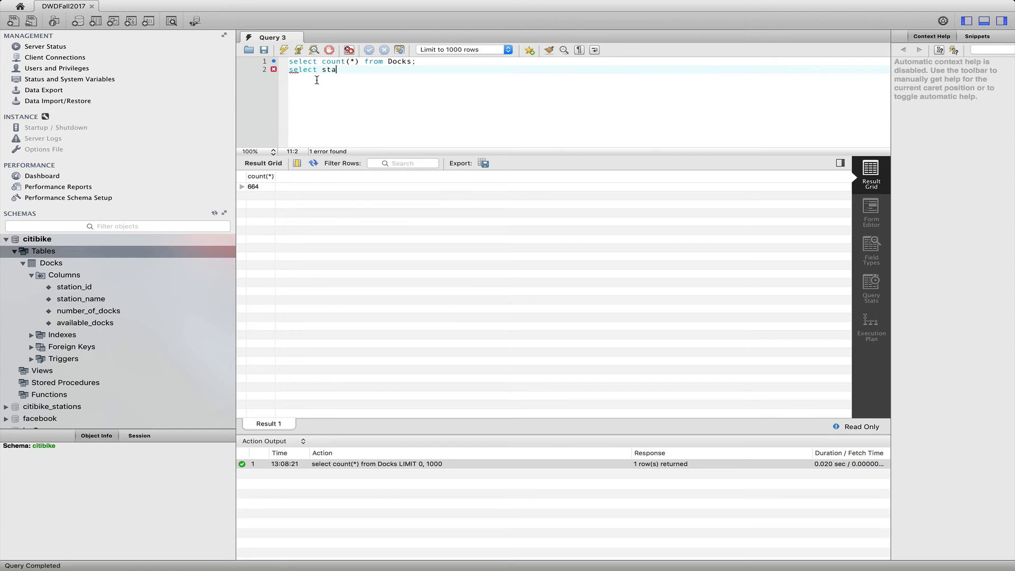
{"action": "type", "text": "ion_name from Docks where"}
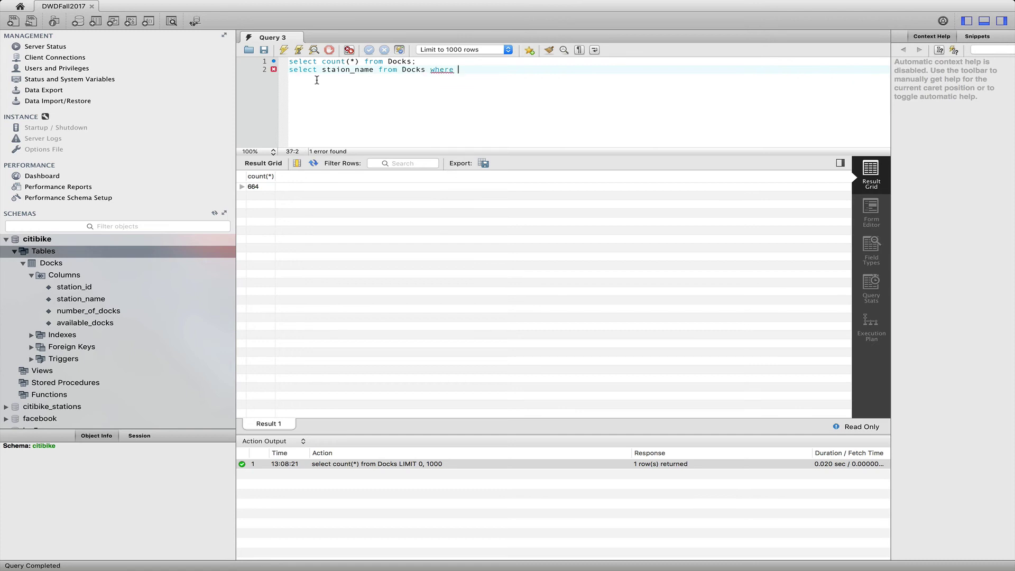
{"action": "type", "text": " number_of_docks"}
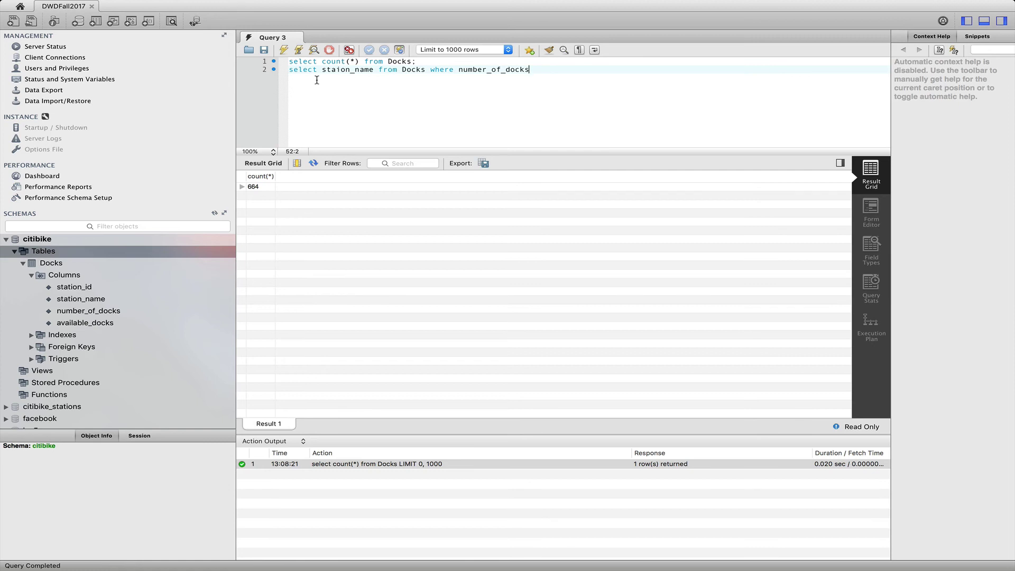
Step: Cut the second query back to its first column and rewrite it as "select staion_name, number_of_docks from Docks"
{"action": "key", "text": "BackSpace"}
{"action": "key", "text": "BackSpace"}
{"action": "key", "text": "BackSpace"}
{"action": "key", "text": "BackSpace"}
{"action": "key", "text": "BackSpace"}
{"action": "key", "text": "BackSpace"}
{"action": "key", "text": "BackSpace"}
{"action": "key", "text": "BackSpace"}
{"action": "key", "text": "BackSpace"}
{"action": "key", "text": "BackSpace"}
{"action": "key", "text": "BackSpace"}
{"action": "key", "text": "BackSpace"}
{"action": "key", "text": "BackSpace"}
{"action": "key", "text": "BackSpace"}
{"action": "key", "text": "BackSpace"}
{"action": "key", "text": "BackSpace"}
{"action": "key", "text": "BackSpace"}
{"action": "key", "text": "BackSpace"}
{"action": "key", "text": "BackSpace"}
{"action": "key", "text": "BackSpace"}
{"action": "key", "text": "BackSpace"}
{"action": "key", "text": "BackSpace"}
{"action": "key", "text": "BackSpace"}
{"action": "key", "text": "BackSpace"}
{"action": "key", "text": "BackSpace"}
{"action": "key", "text": "BackSpace"}
{"action": "key", "text": "BackSpace"}
{"action": "key", "text": "BackSpace"}
{"action": "key", "text": "BackSpace"}
{"action": "key", "text": "BackSpace"}
{"action": "key", "text": "BackSpace"}
{"action": "key", "text": "BackSpace"}
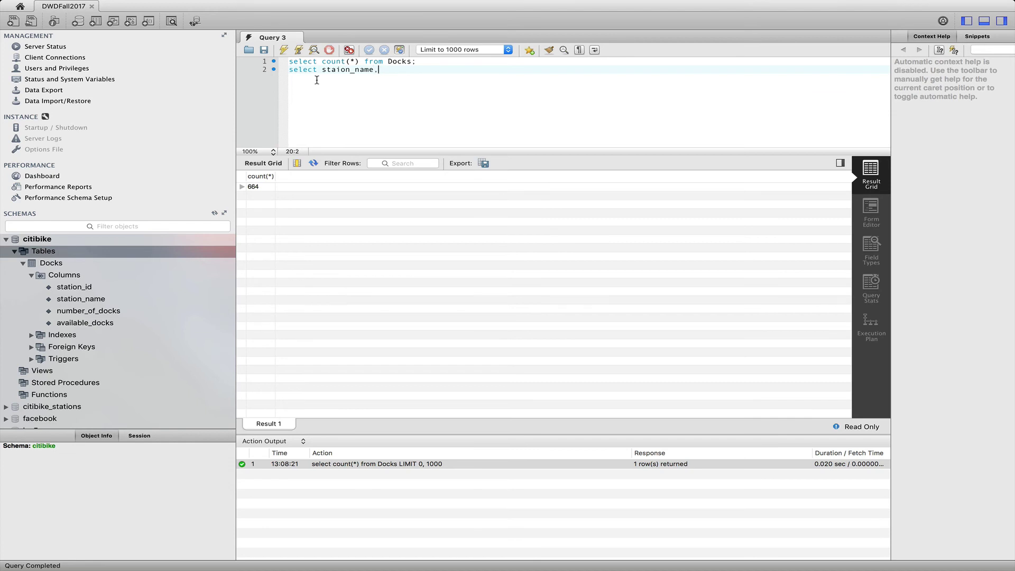
{"action": "type", "text": "number"}
{"action": "type", "text": "+o"}
{"action": "type", "text": "f_docks"}
{"action": "type", "text": " from Do"}
{"action": "type", "text": "cks"}
{"action": "left_click", "coordinate": [416, 70]}
{"action": "key", "text": "BackSpace"}
{"action": "type", "text": "_"}
{"action": "left_click", "coordinate": [522, 70]}
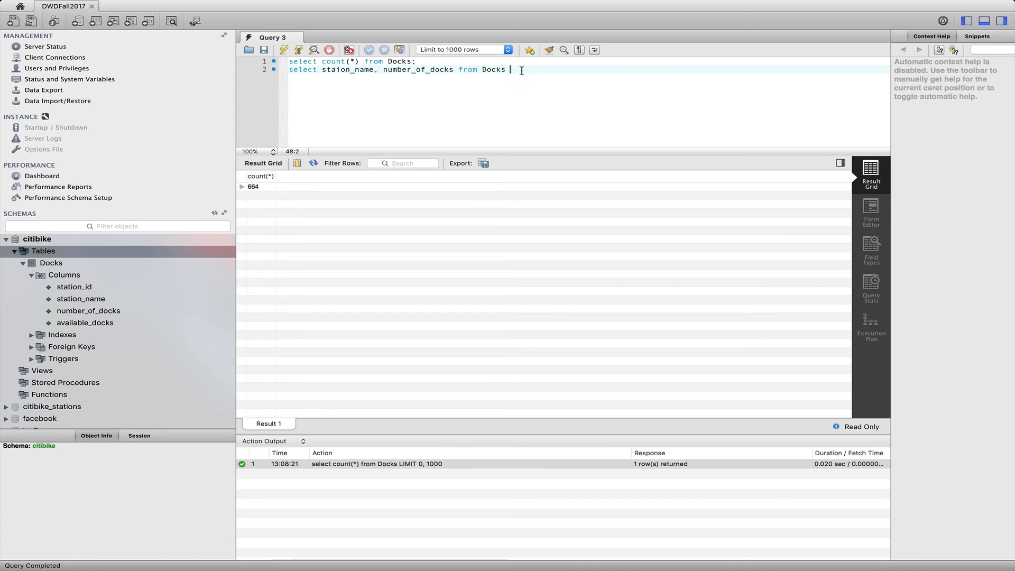
Step: Complete the second query with "order by number_of_docks decs limit 10;" and execute the script
{"action": "type", "text": "order "}
{"action": "type", "text": "by nu"}
{"action": "type", "text": "mber_of"}
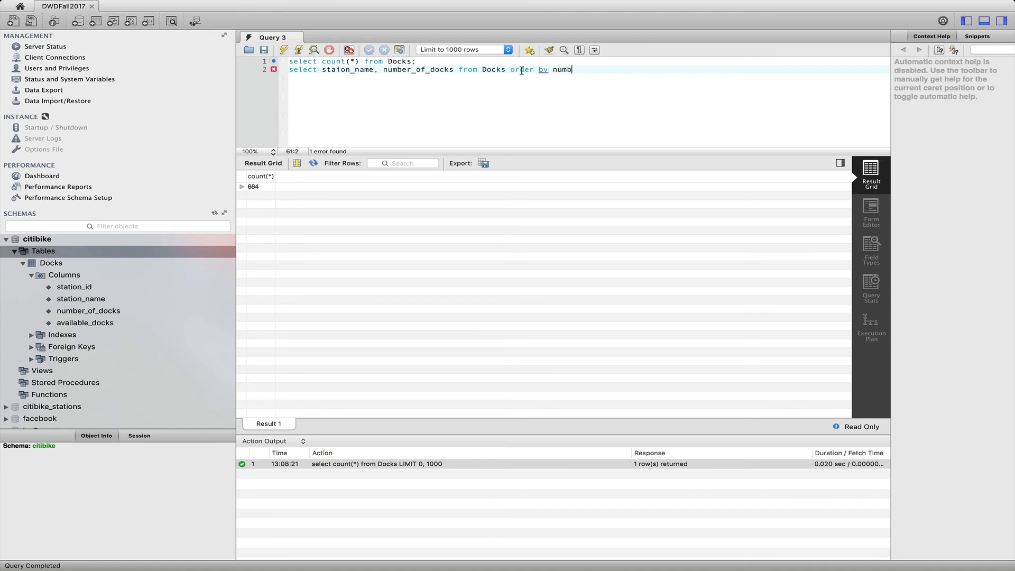
{"action": "type", "text": "_docks decs limit "}
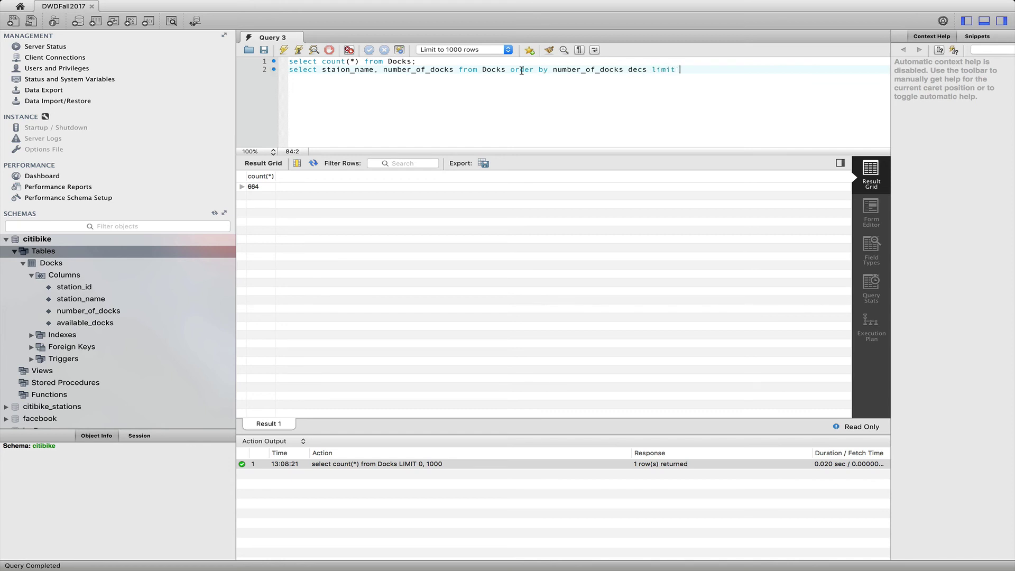
{"action": "type", "text": "10;"}
{"action": "left_click", "coordinate": [284, 50]}
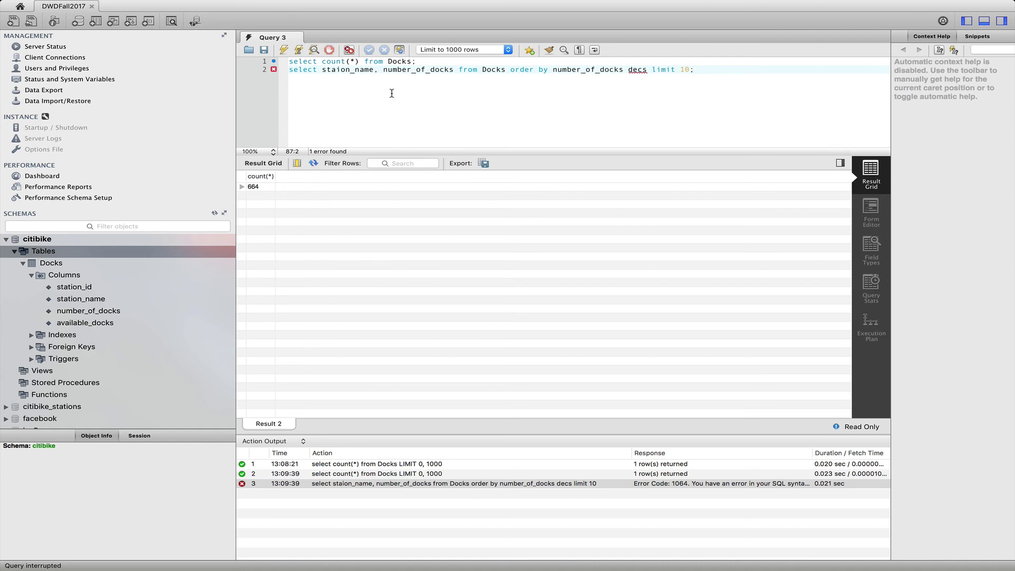
Step: Correct the misspelled sort keyword "decs" to "desc" in the second query and execute the script again
{"action": "left_click", "coordinate": [378, 70]}
{"action": "left_click", "coordinate": [647, 69]}
{"action": "key", "text": "BackSpace"}
{"action": "key", "text": "BackSpace"}
{"action": "type", "text": "sc"}
{"action": "key", "text": "BackSpace"}
{"action": "key", "text": "BackSpace"}
{"action": "type", "text": "cs"}
{"action": "key", "text": "BackSpace"}
{"action": "key", "text": "BackSpace"}
{"action": "type", "text": "sc"}
{"action": "left_click", "coordinate": [283, 49]}
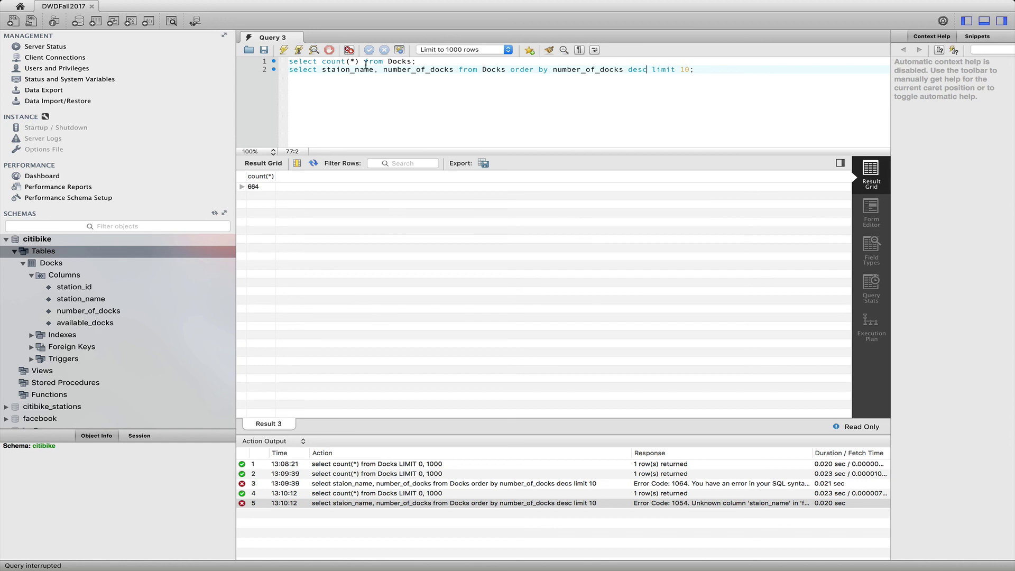
Step: Correct the column name in the second query to station_name and execute the script again
{"action": "left_click", "coordinate": [336, 71]}
{"action": "type", "text": "t"}
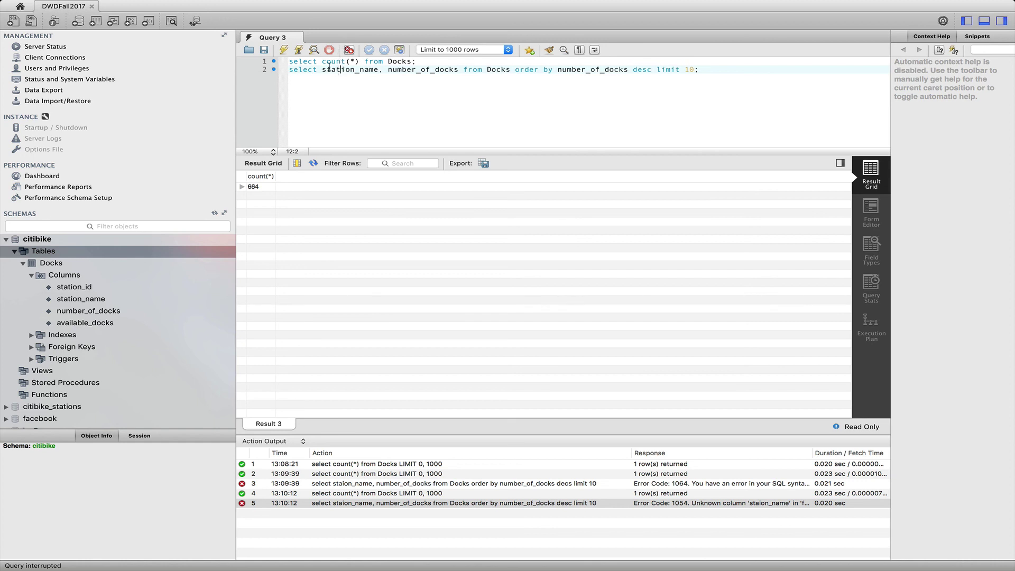
{"action": "left_click", "coordinate": [284, 50]}
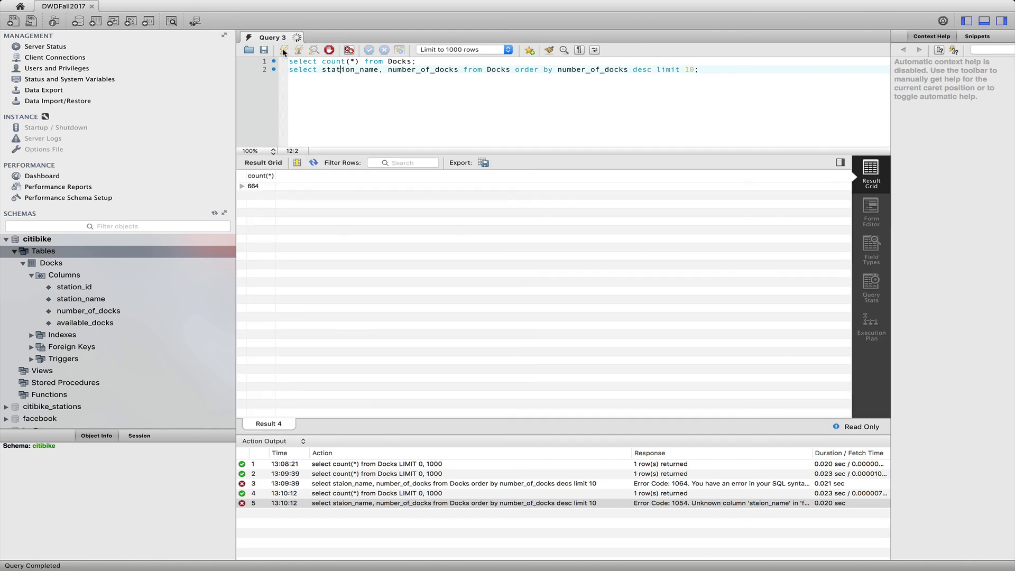